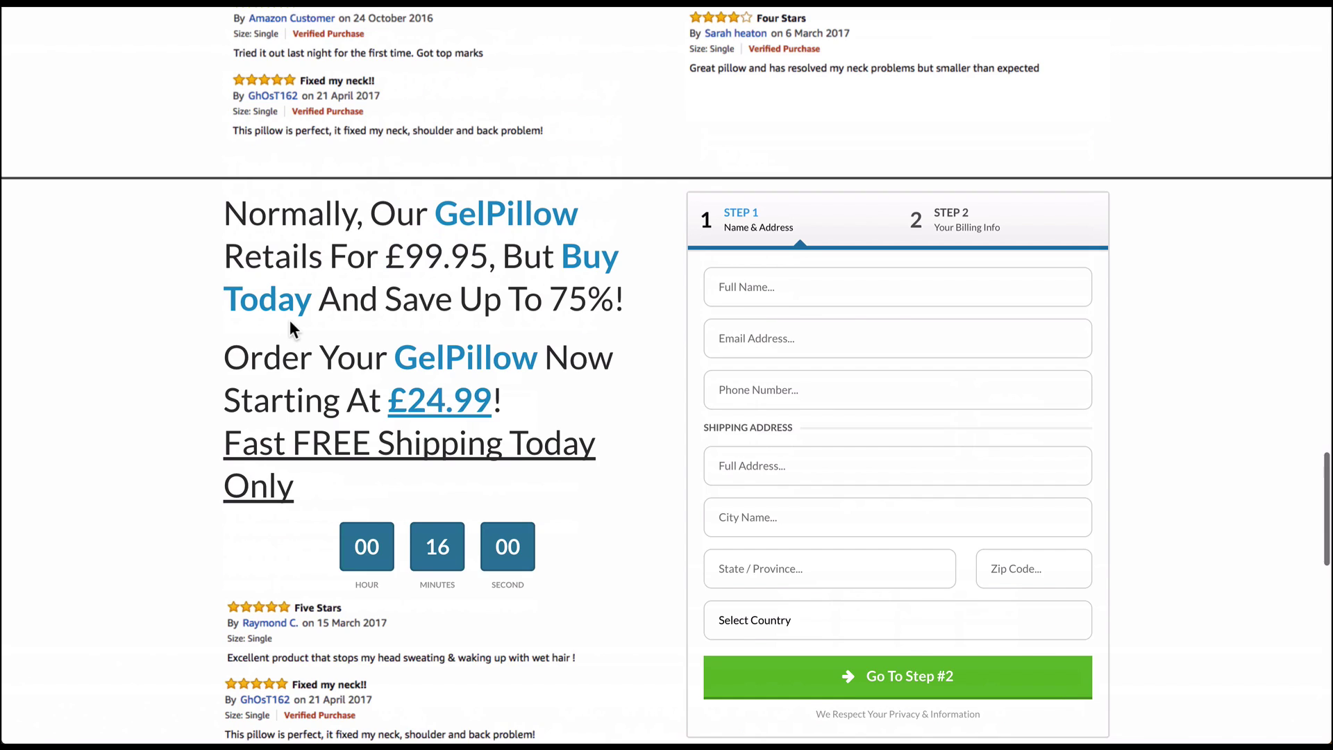
Back in the editor, scroll the GelPillow page and test-highlight the price headline text
drag(221, 165, 430, 430)
click(430, 430)
scroll(619, 489, up, 15)
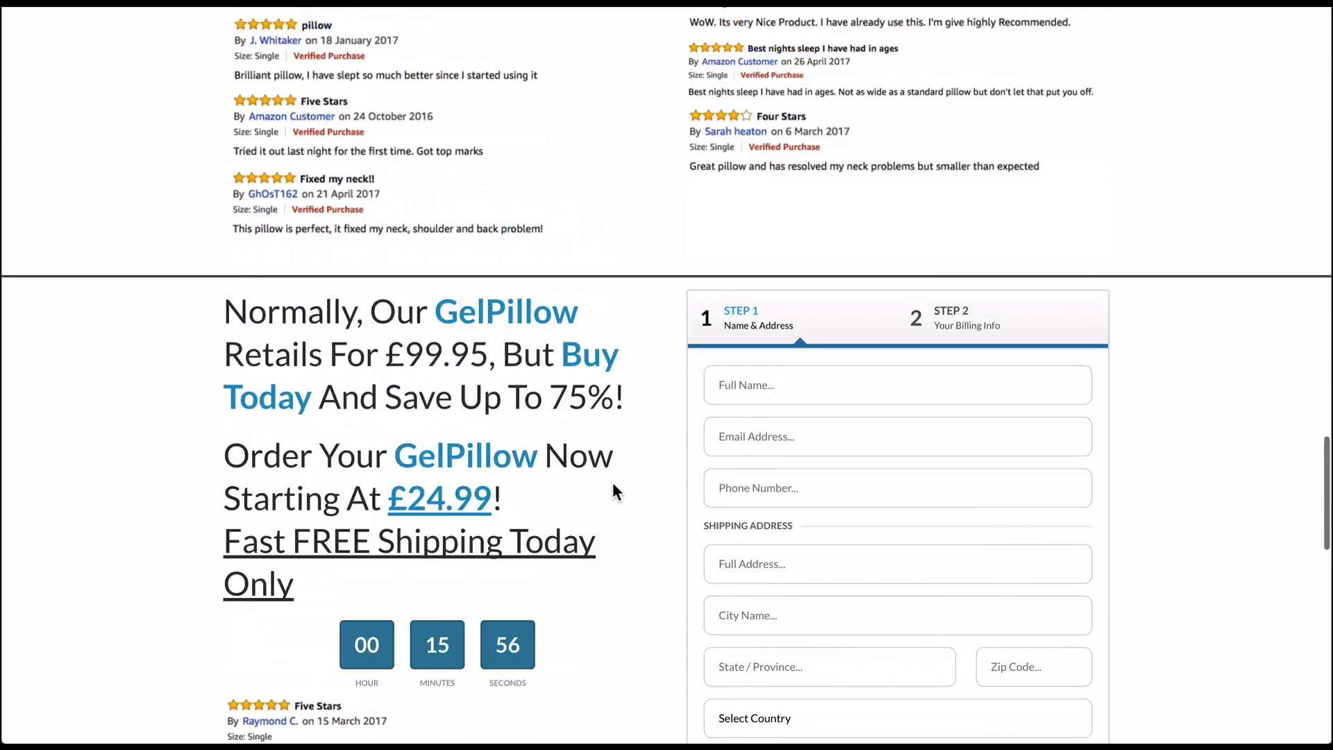
scroll(927, 259, down, 8)
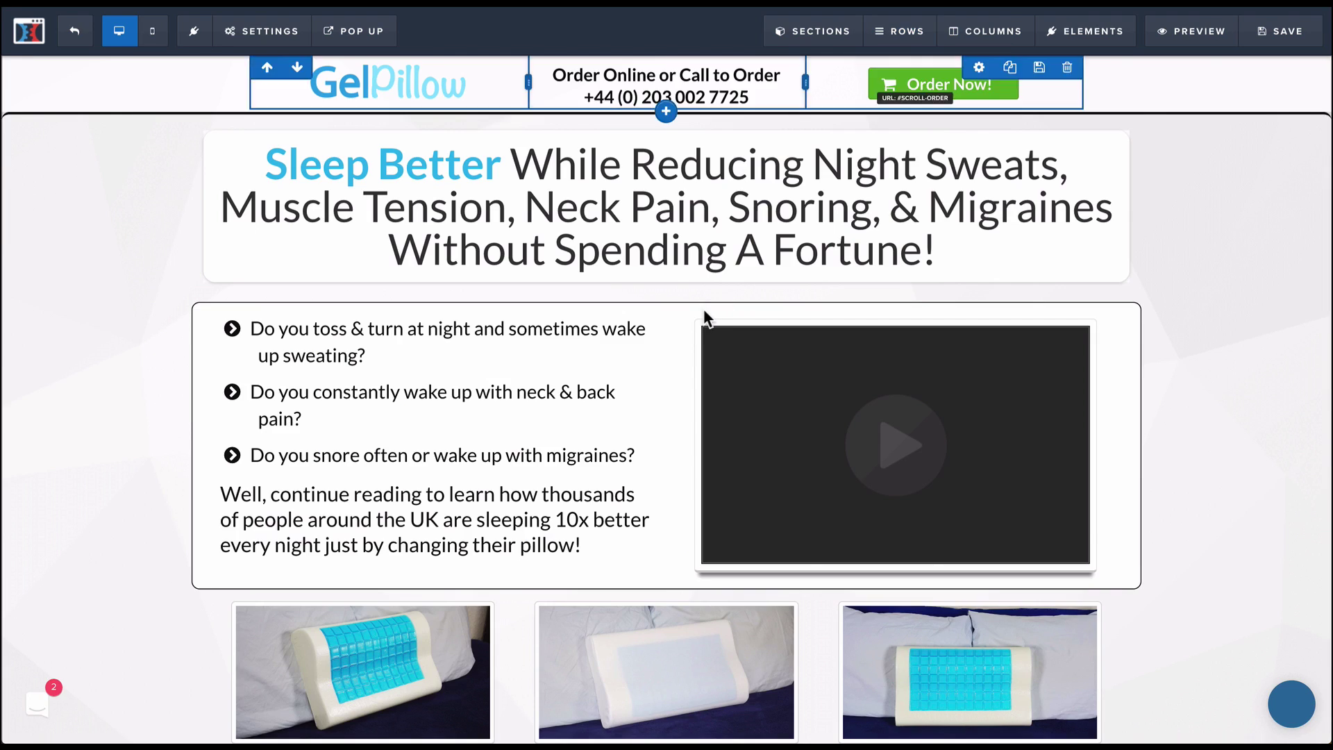
Switch to the mobile layout and scroll through the customer reviews section
scroll(704, 316, down, 20)
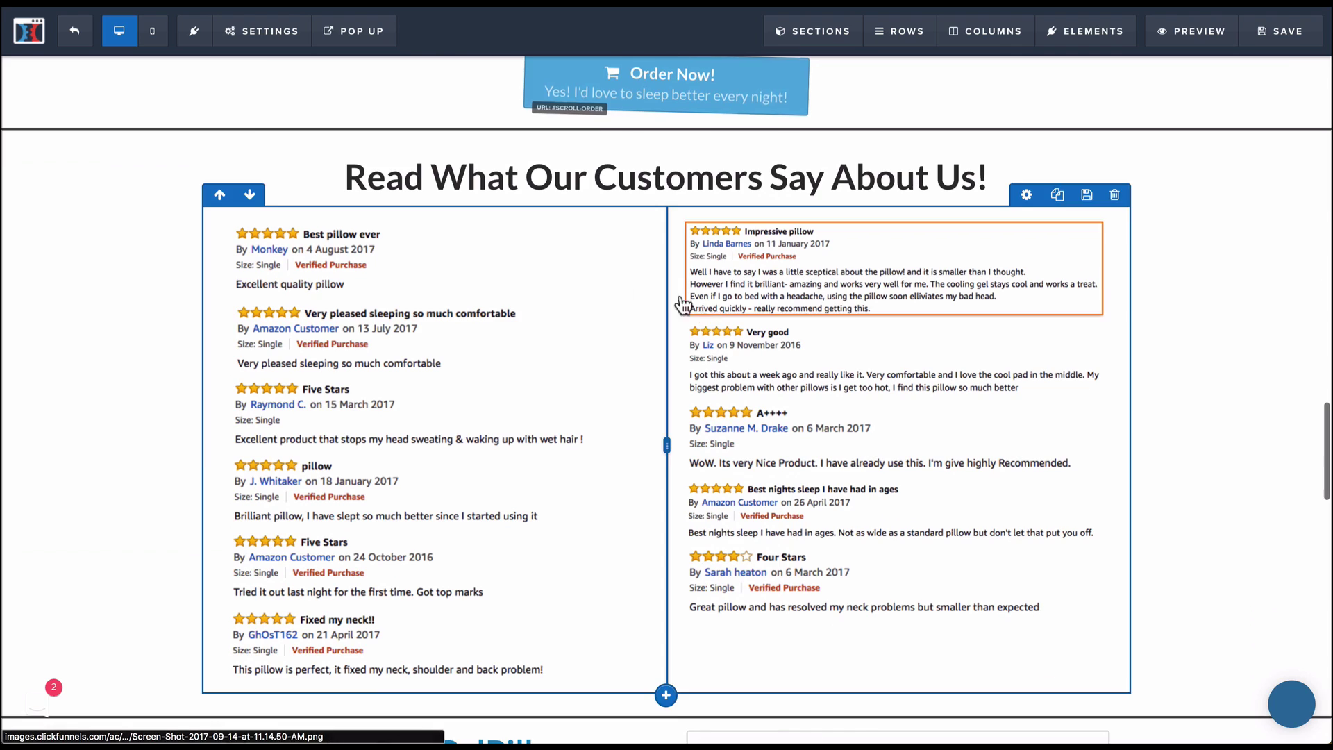
click(152, 31)
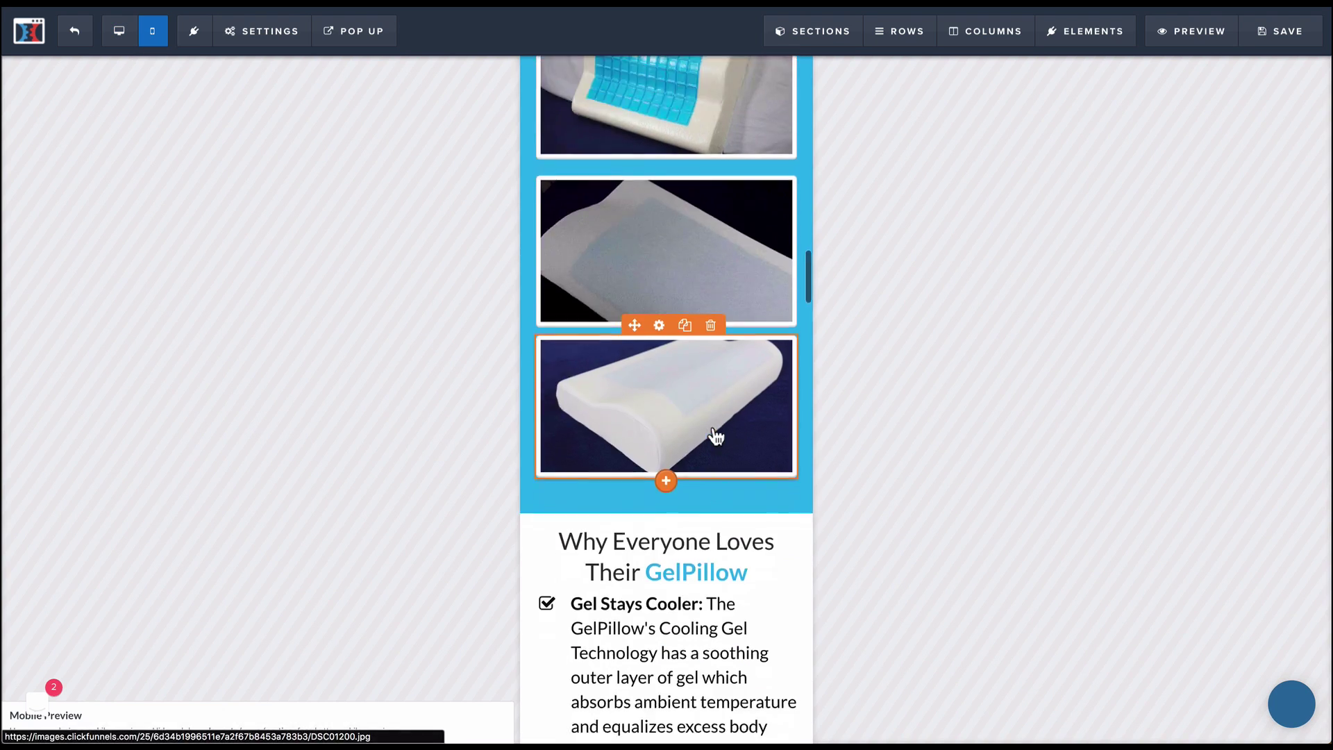
scroll(716, 436, down, 15)
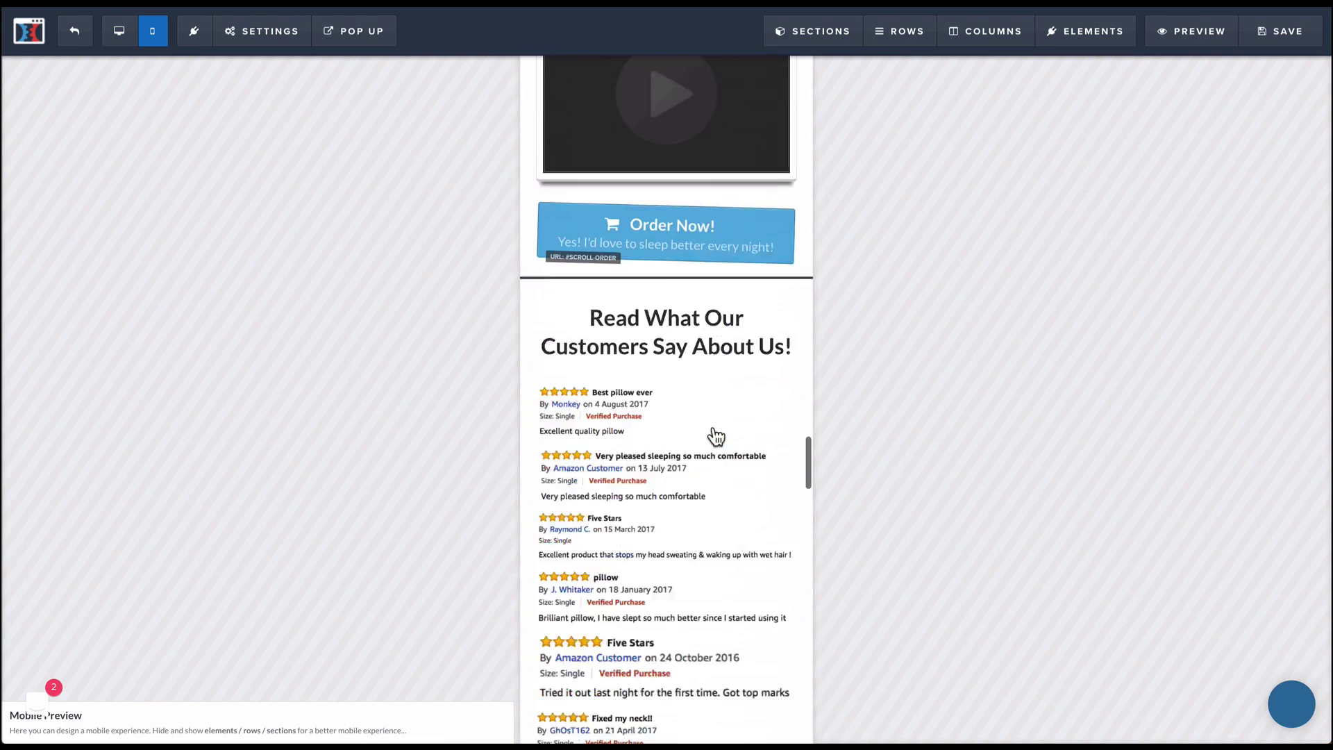
scroll(716, 436, down, 4)
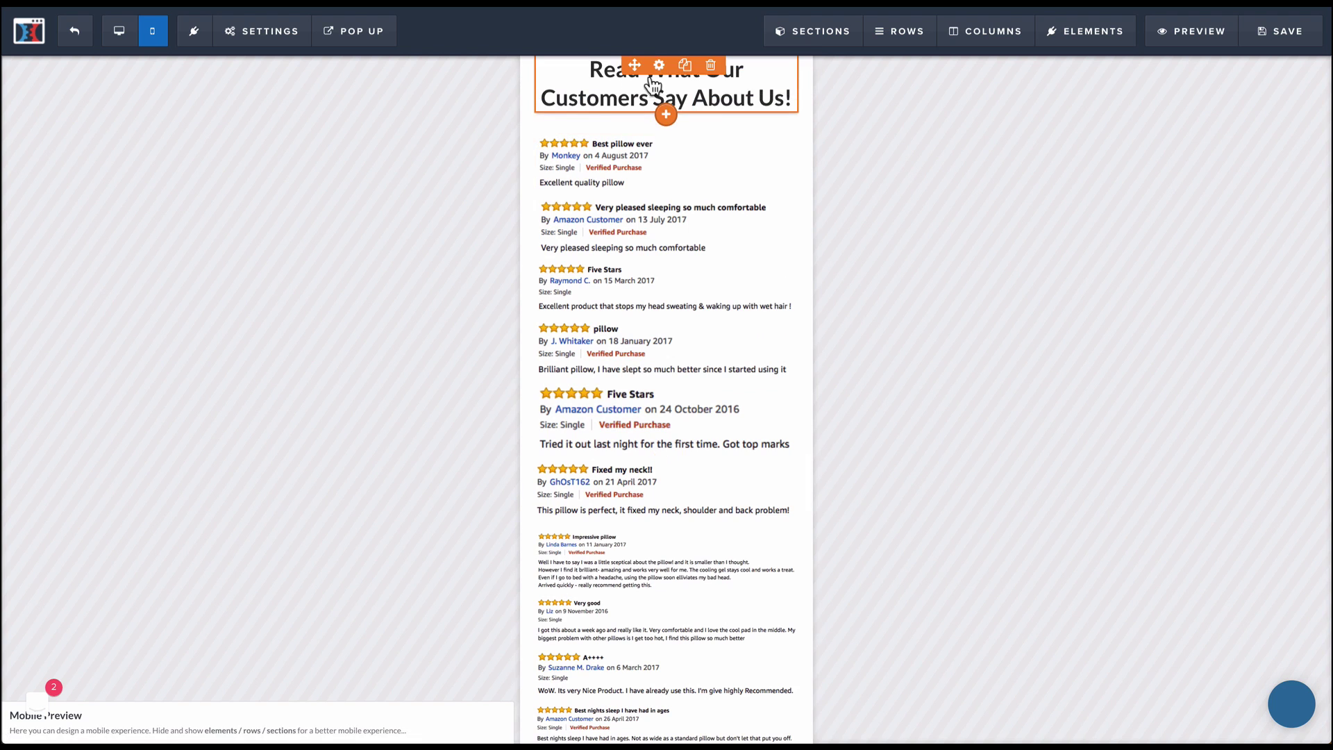
scroll(743, 167, up, 1)
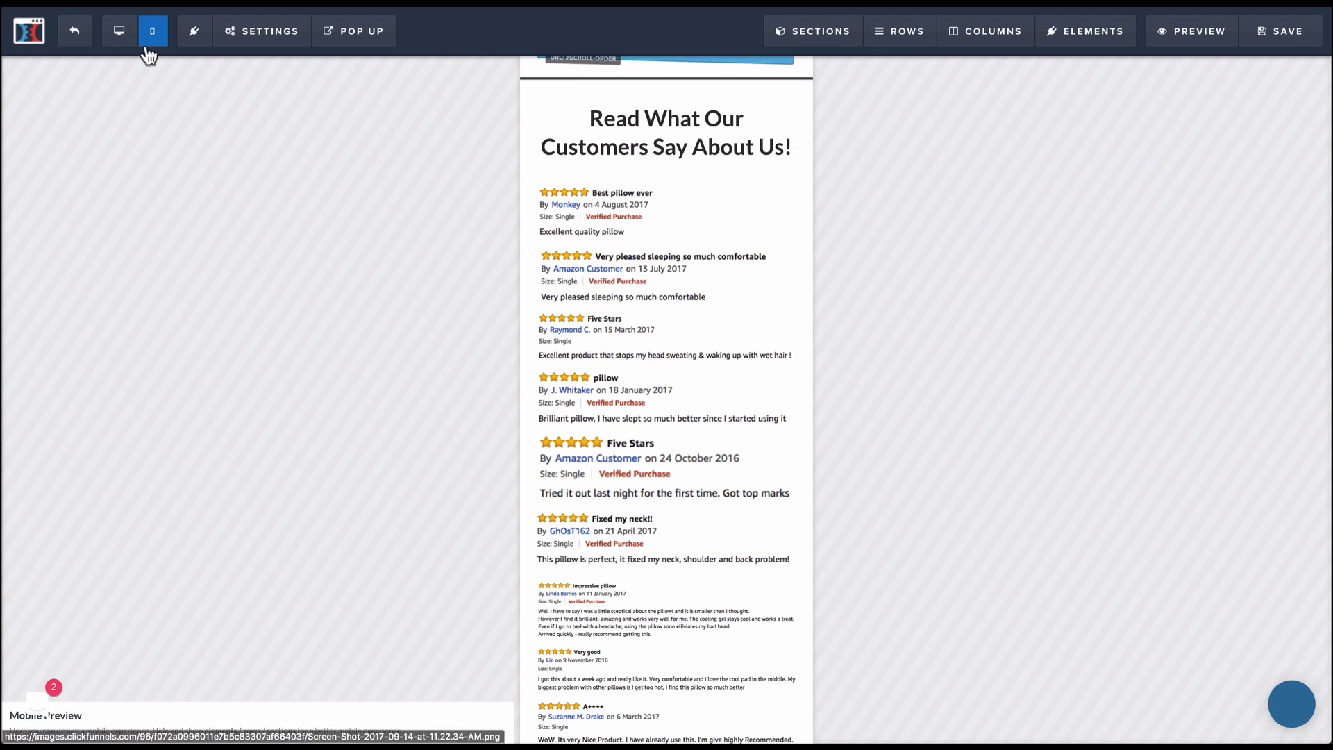
Return to the desktop layout and open a clean page preview with Ctrl+P
click(119, 31)
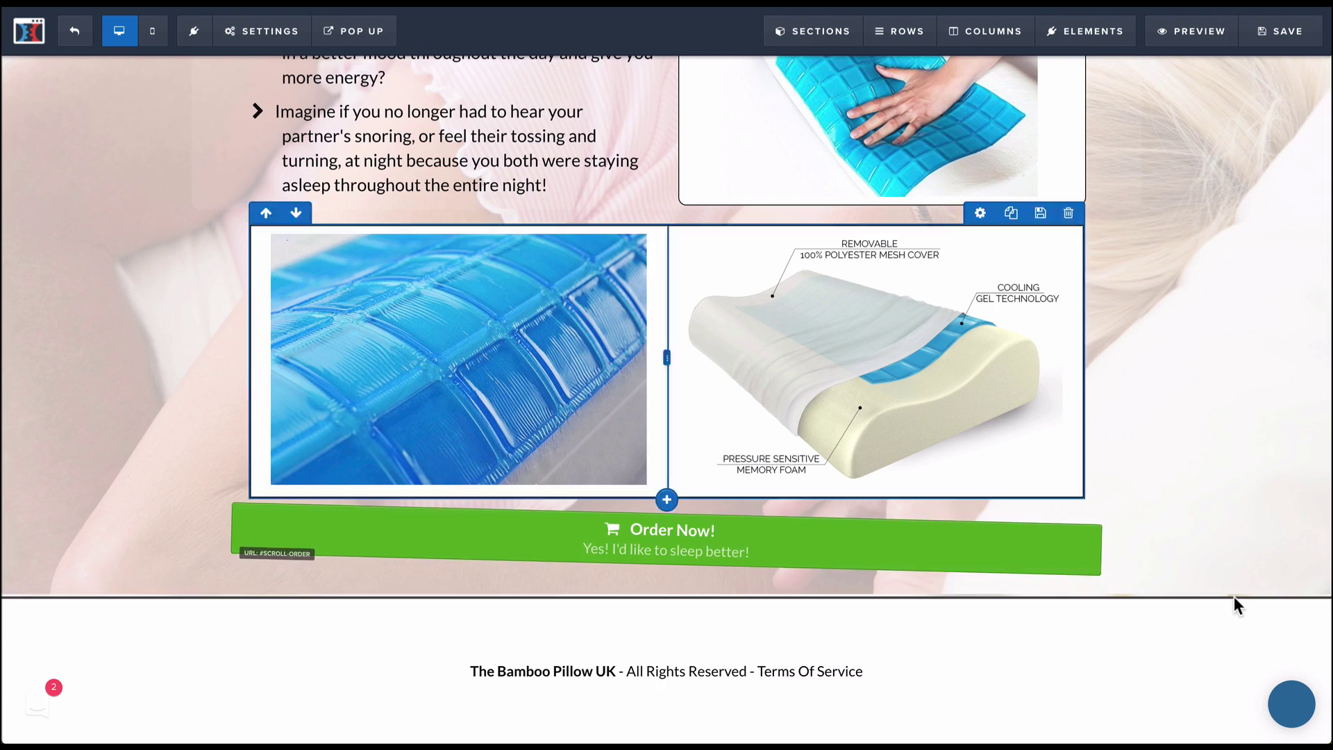
scroll(1235, 606, down, 10)
scroll(1235, 606, down, 10)
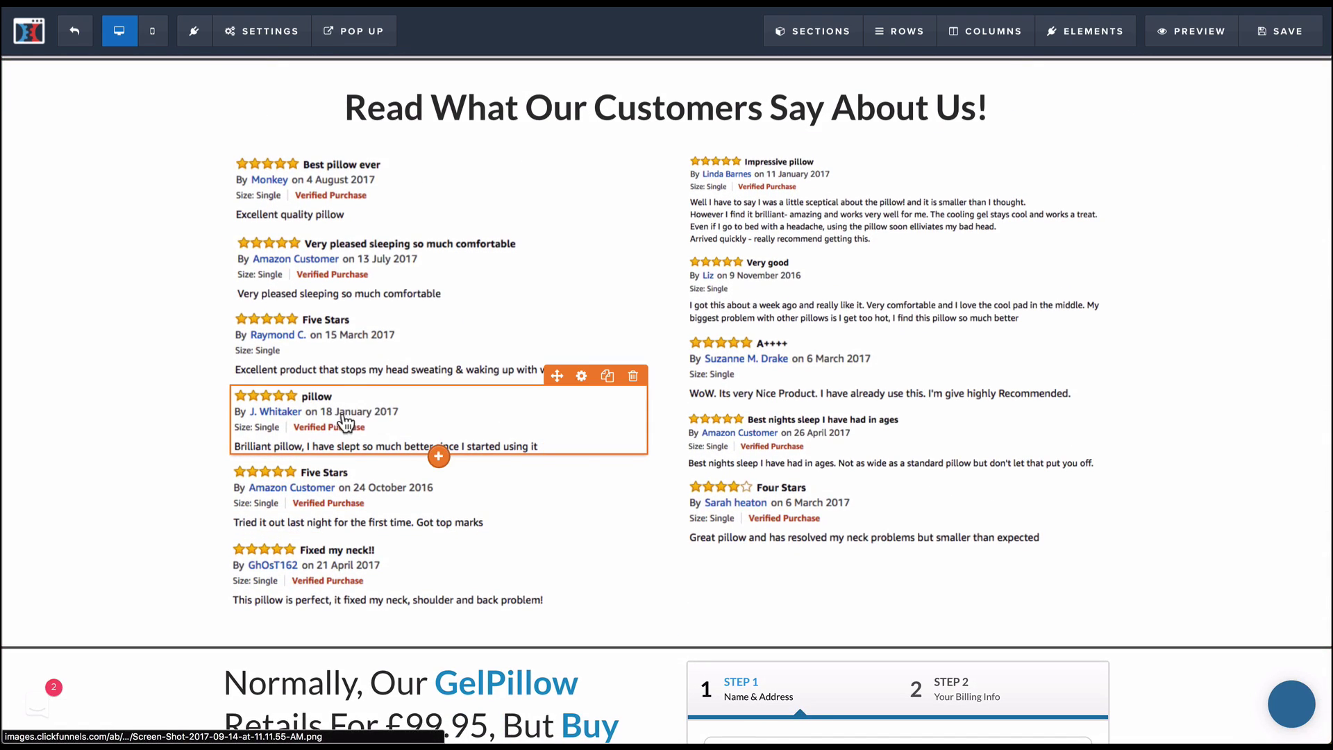
key(ctrl+p)
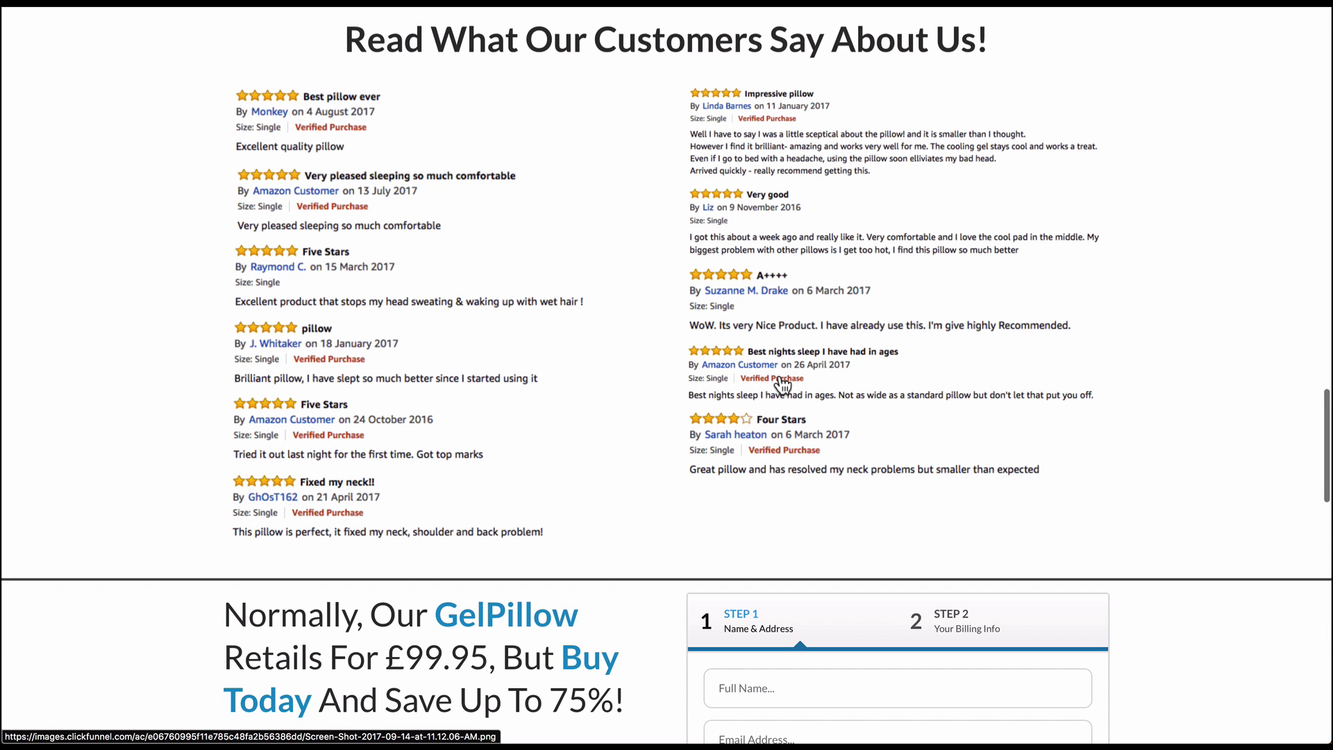
scroll(665, 444, down, 8)
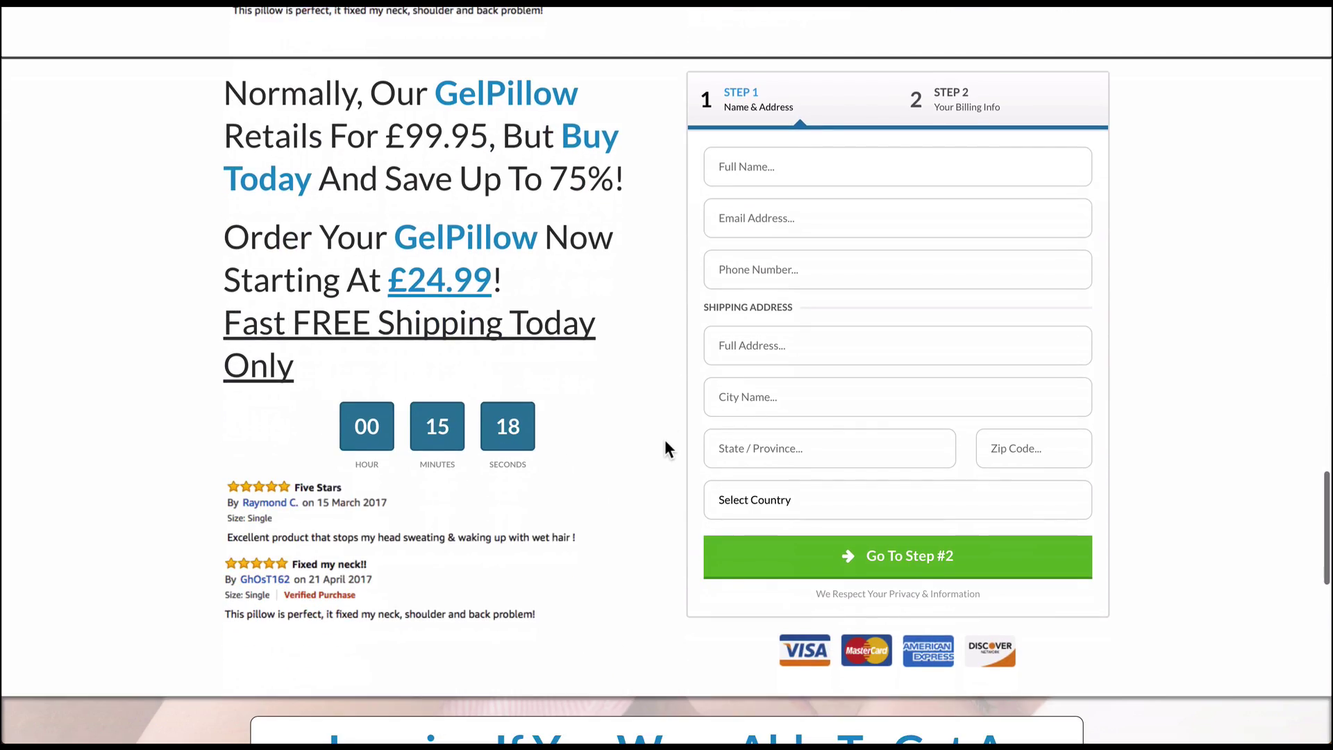
scroll(665, 439, down, 8)
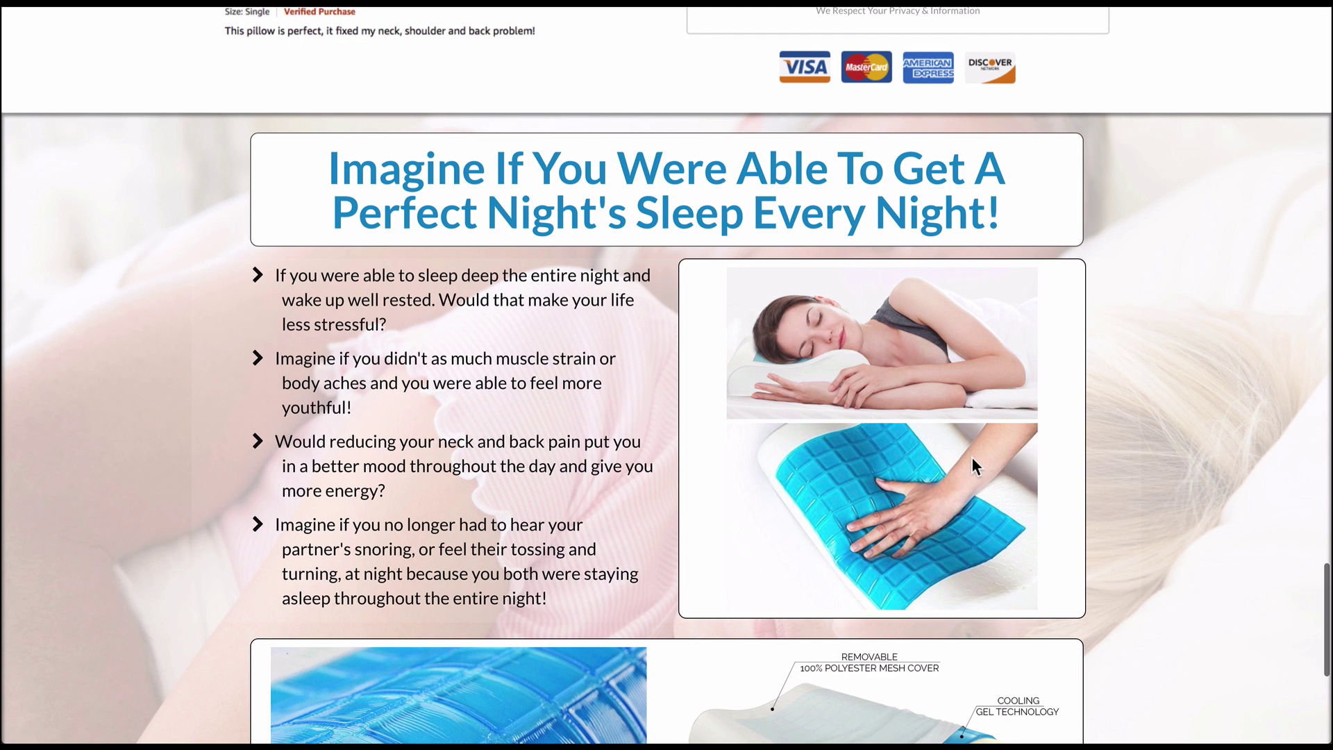
scroll(973, 457, up, 8)
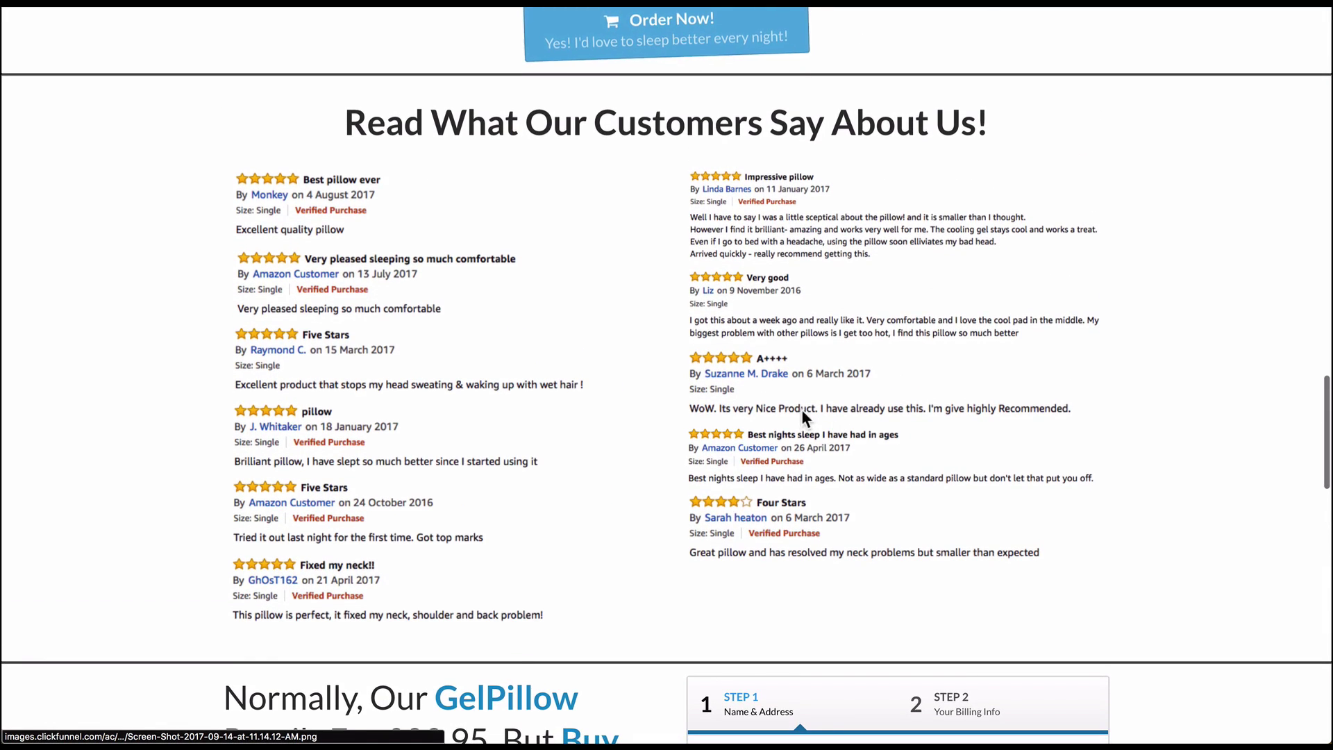
click(802, 409)
click(872, 495)
click(808, 486)
click(860, 527)
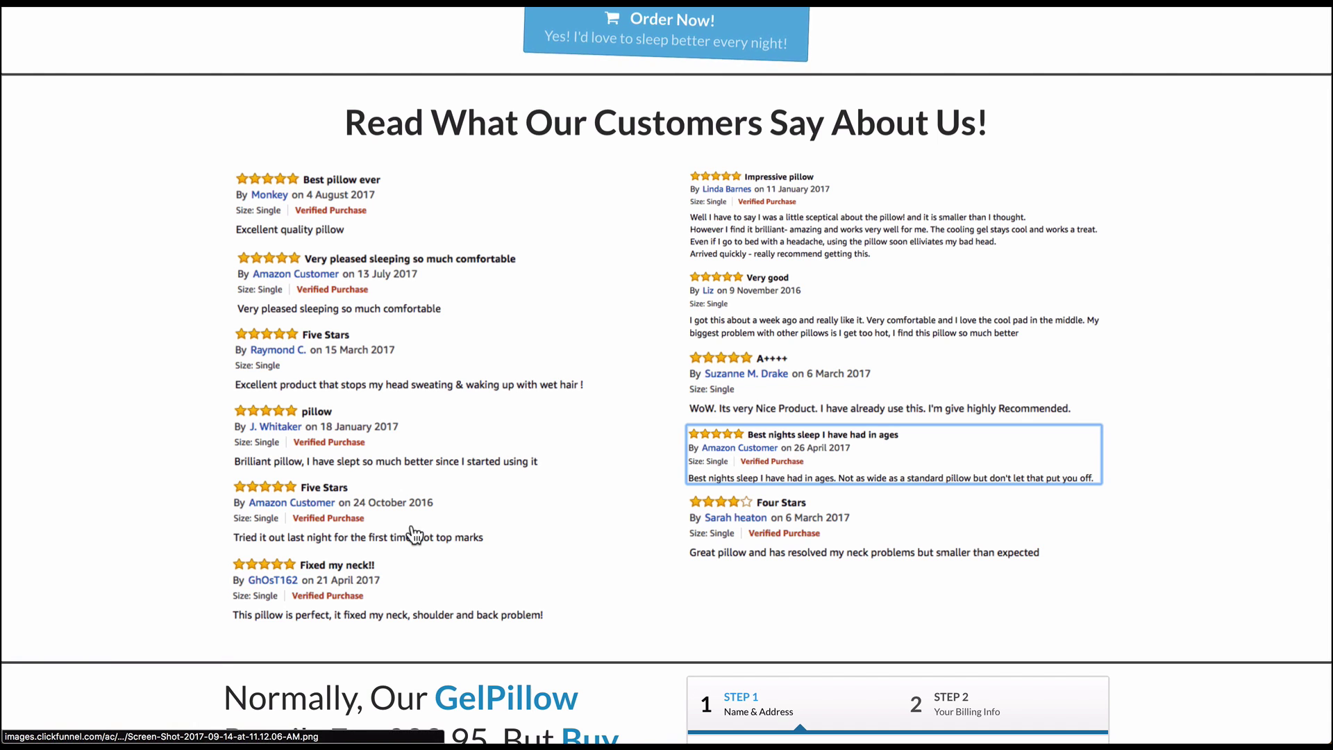
click(339, 541)
click(393, 456)
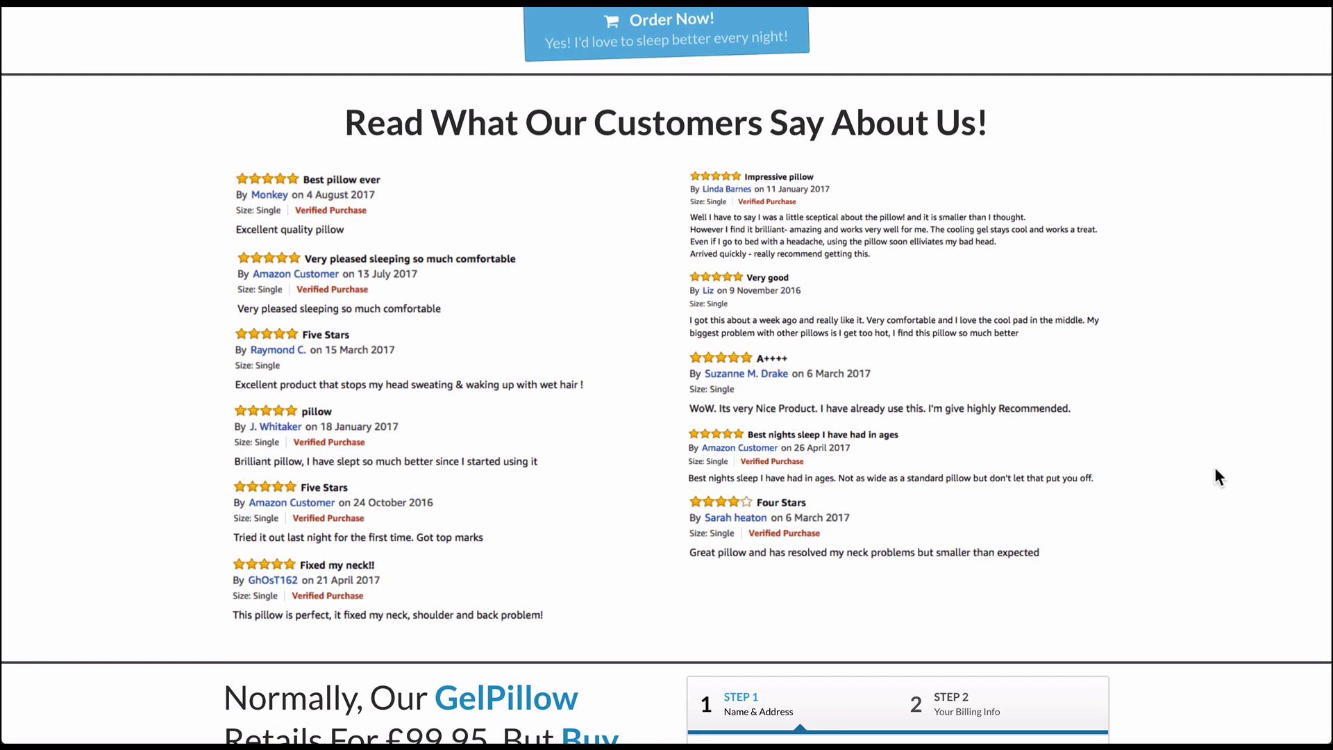
scroll(1212, 472, down, 2)
scroll(1212, 472, down, 2)
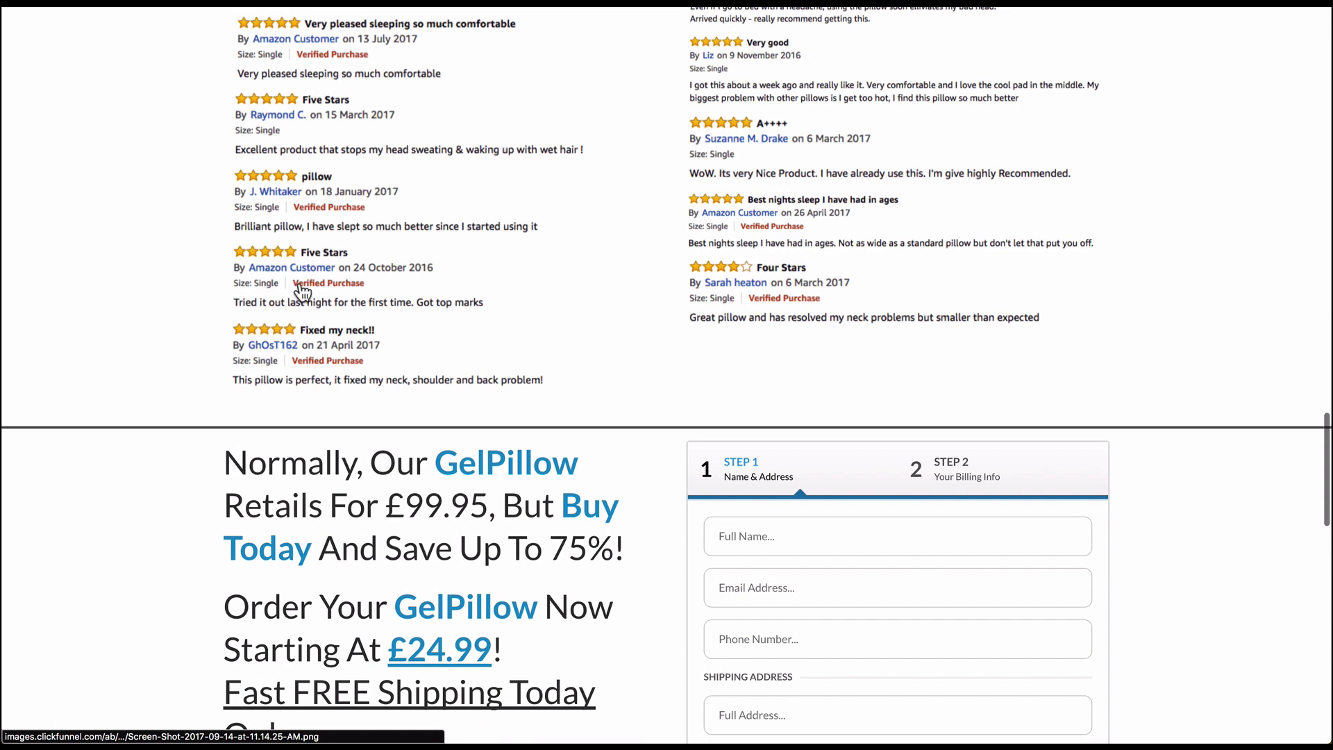
scroll(148, 300, up, 3)
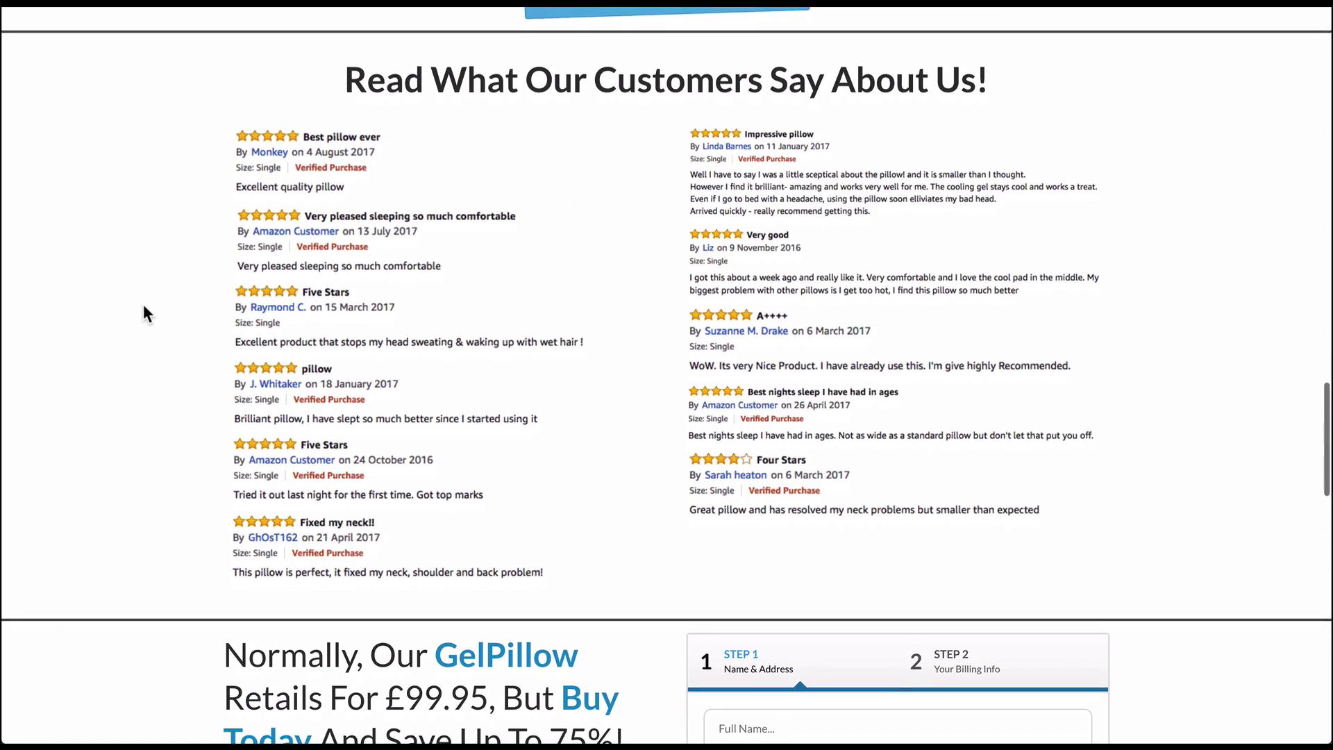
scroll(143, 304, down, 9)
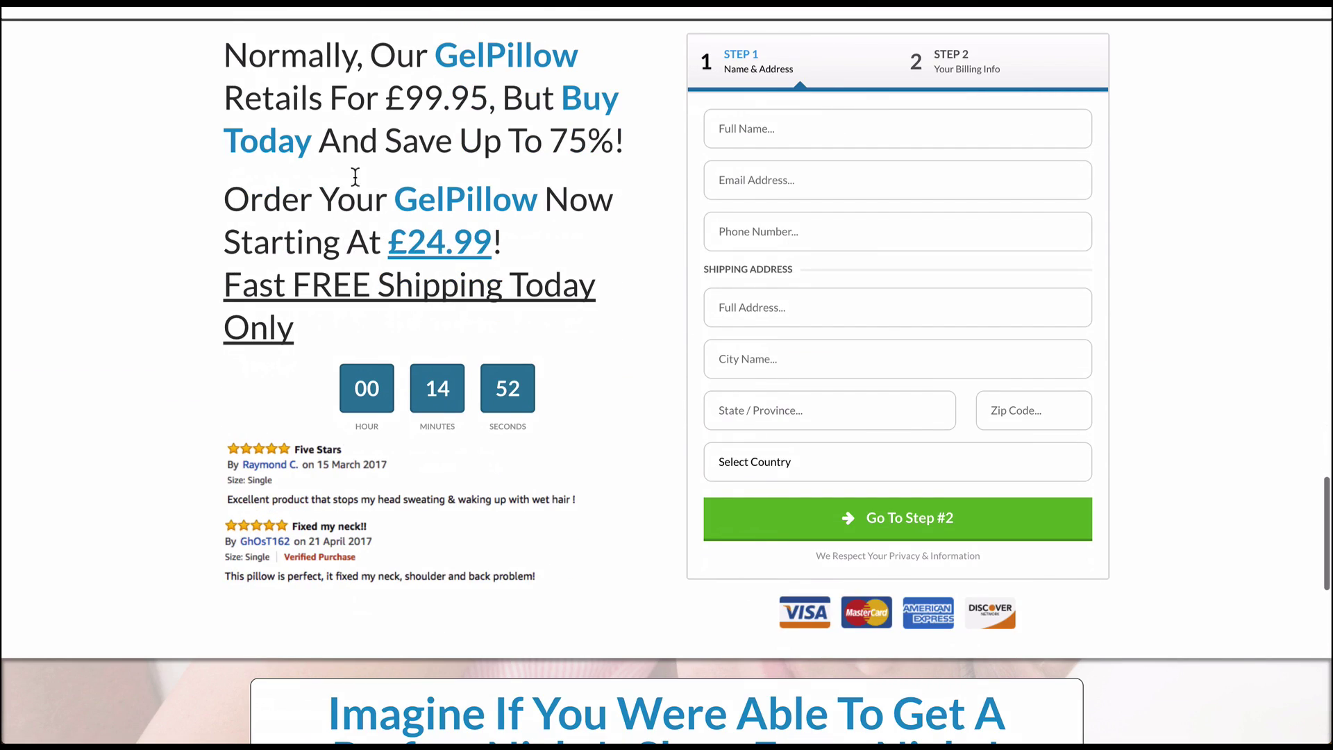
drag(231, 52, 585, 148)
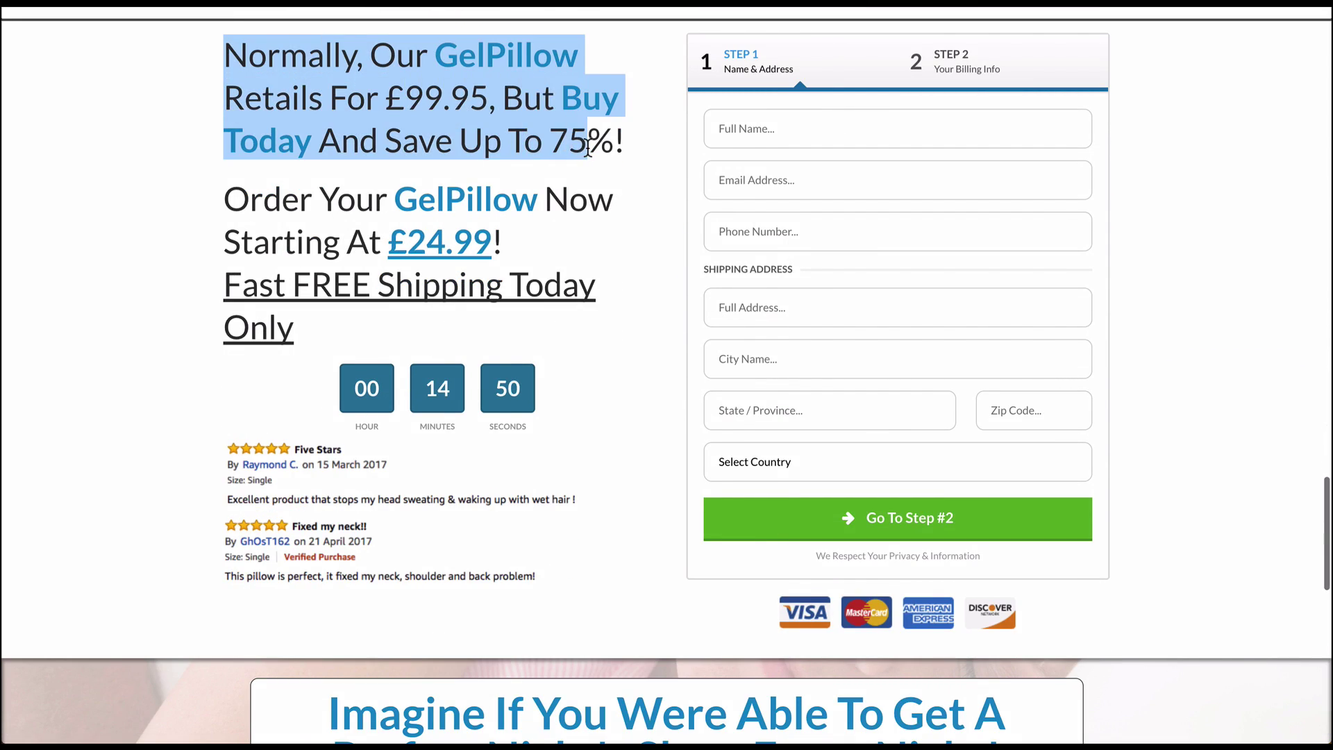
click(524, 132)
drag(285, 97, 547, 101)
click(546, 104)
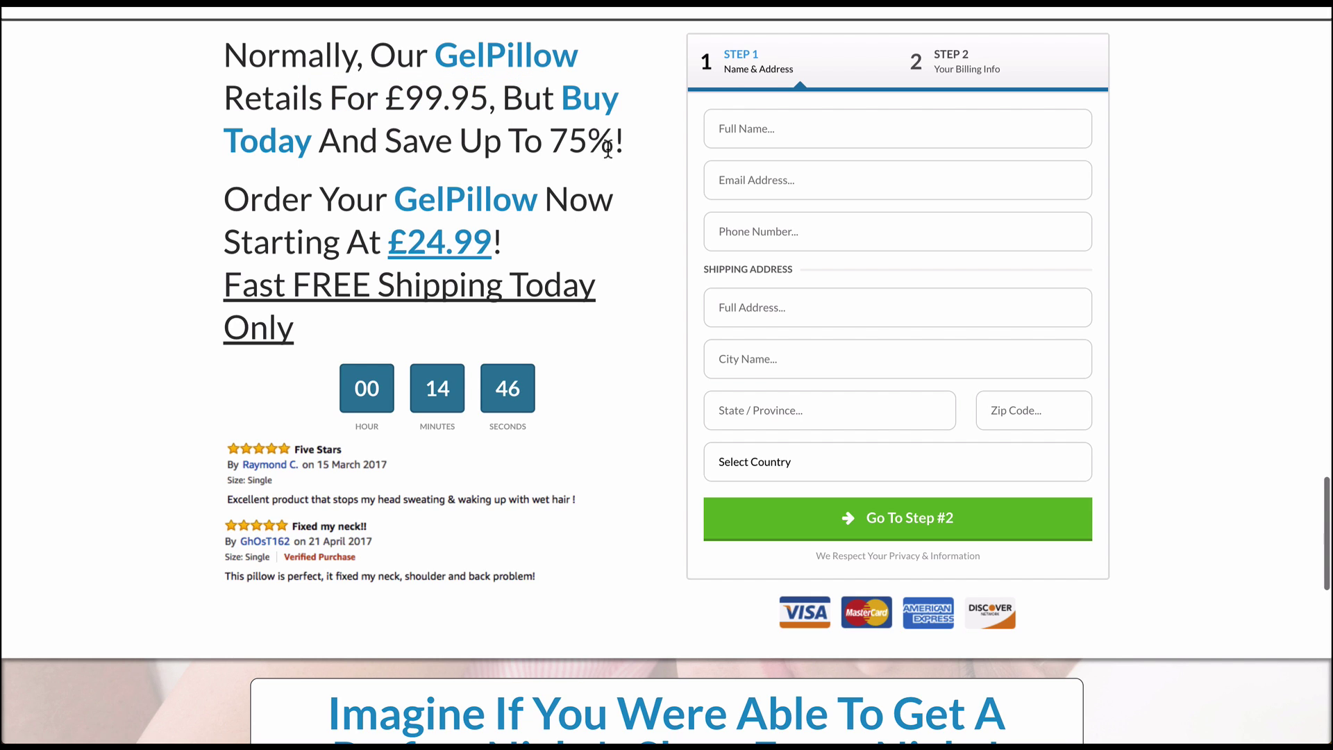
drag(321, 202, 524, 277)
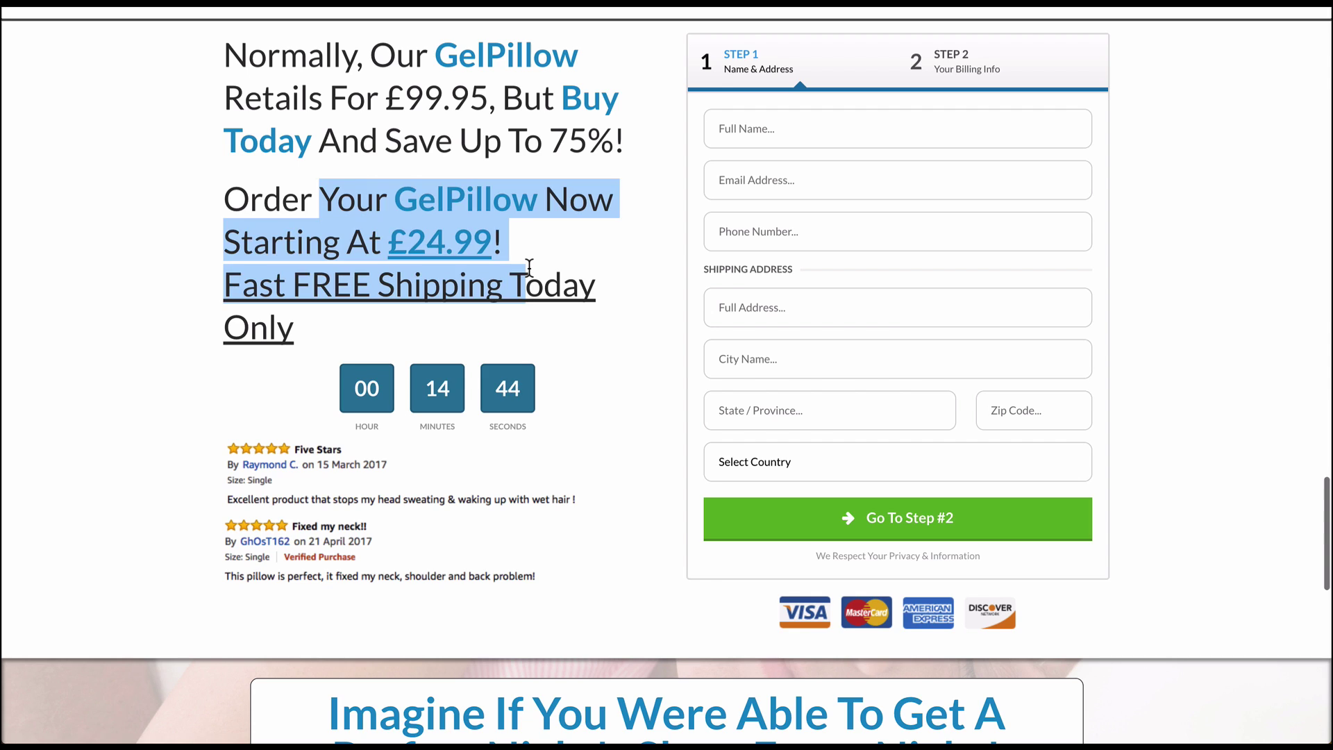
click(529, 266)
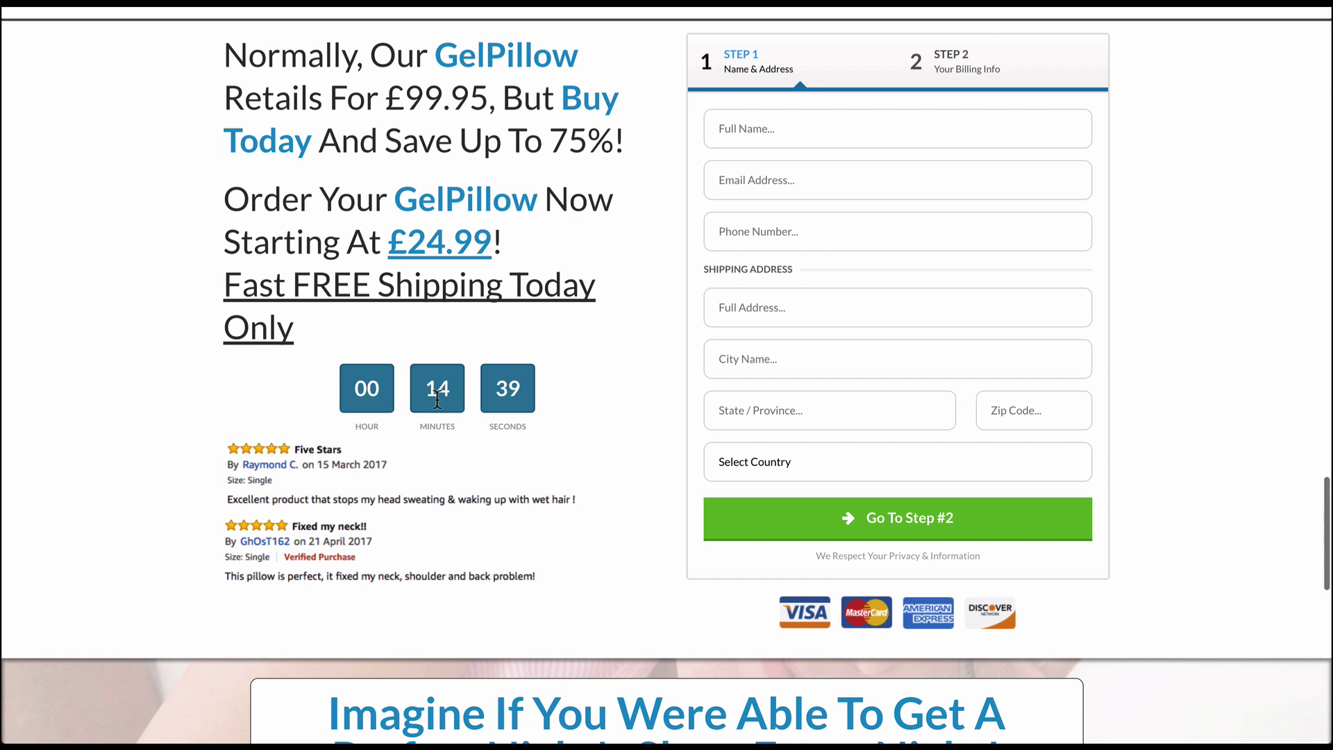
click(410, 498)
click(355, 500)
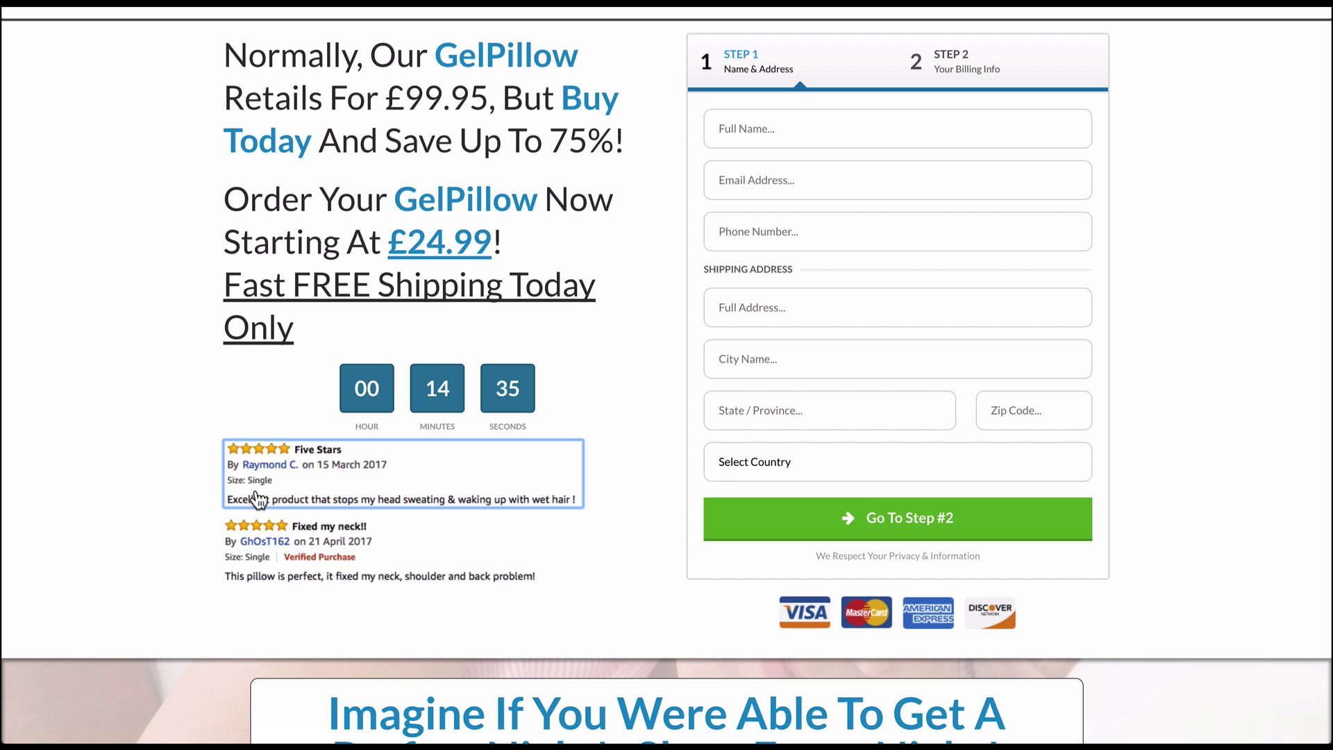
scroll(125, 430, down, 1)
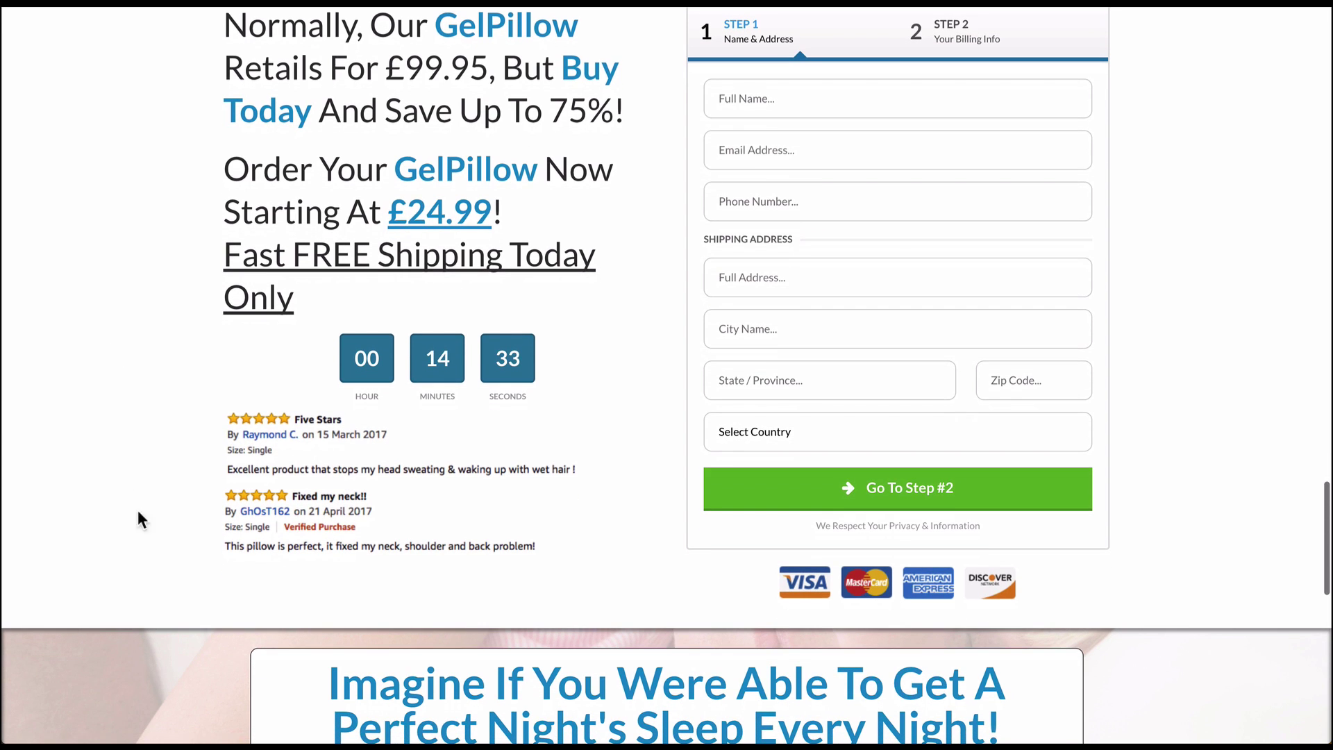
scroll(595, 347, up, 2)
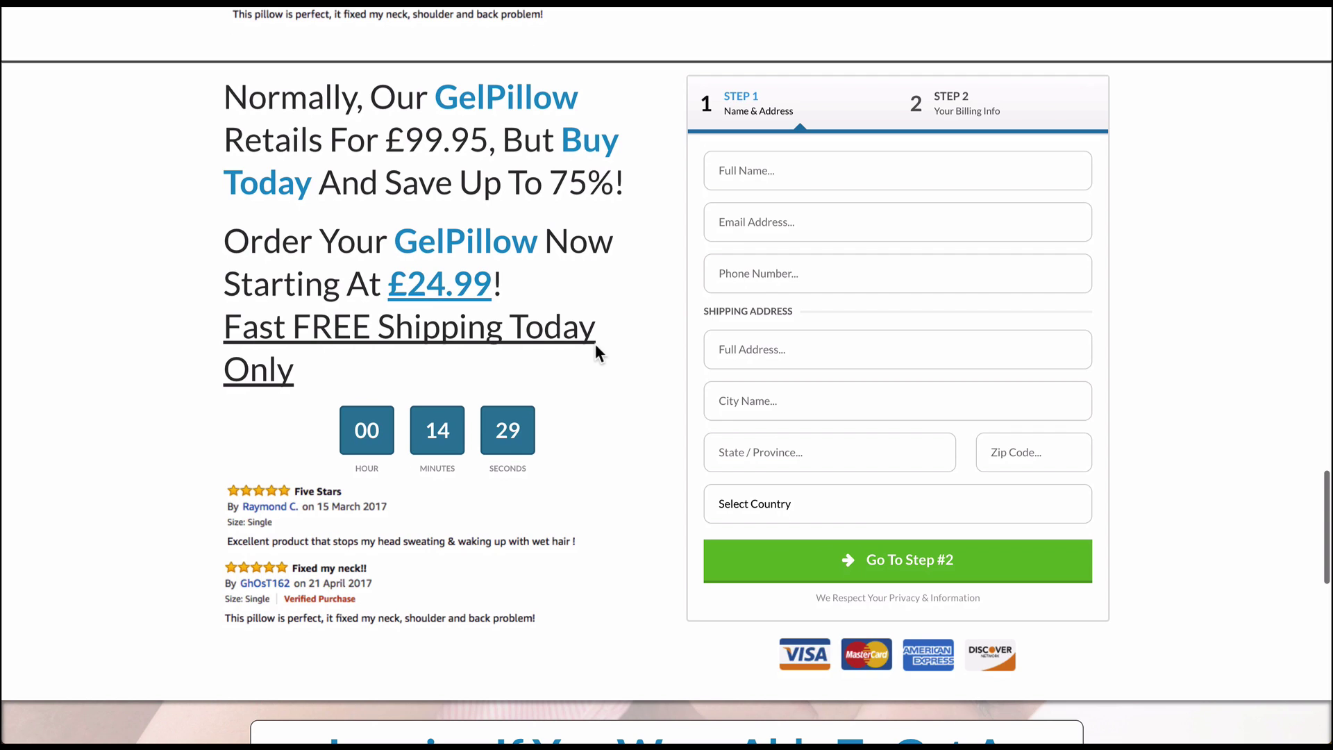
Try the Full Name and Email Address order fields, then scroll toward the benefits section
click(767, 175)
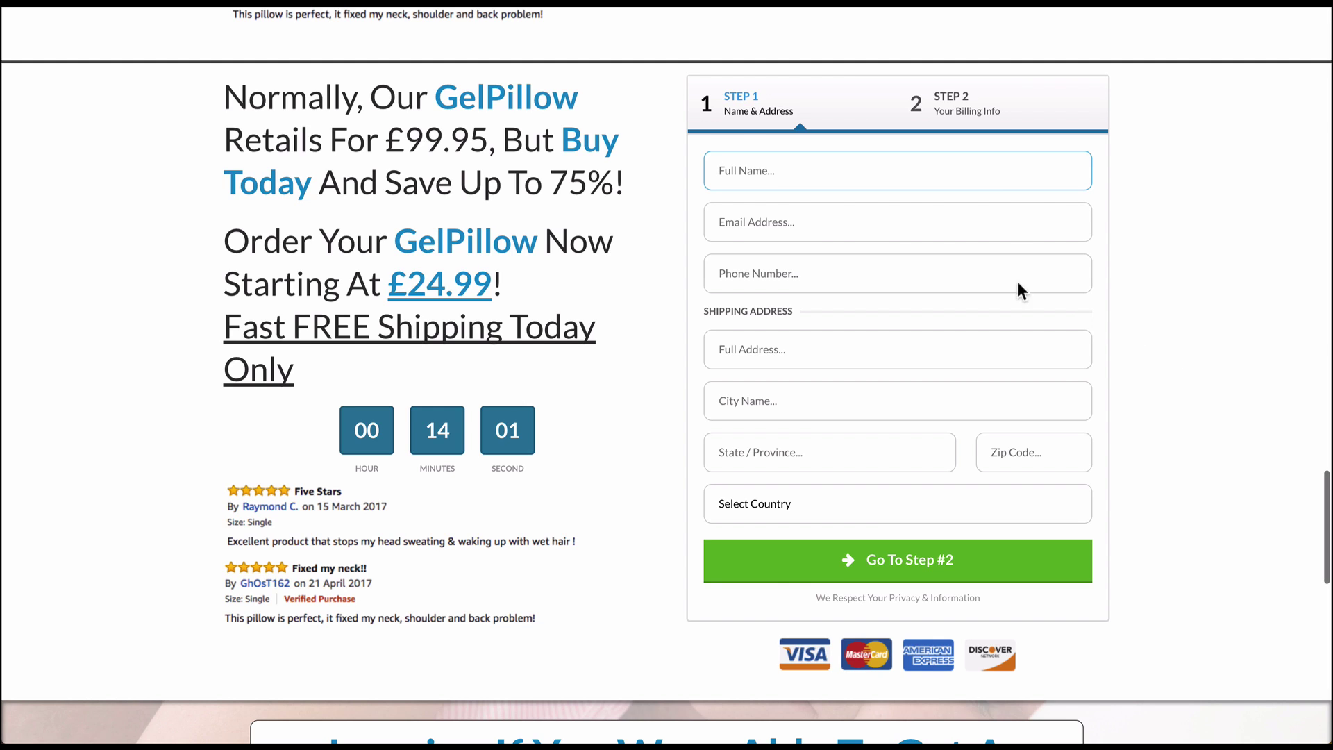
click(780, 226)
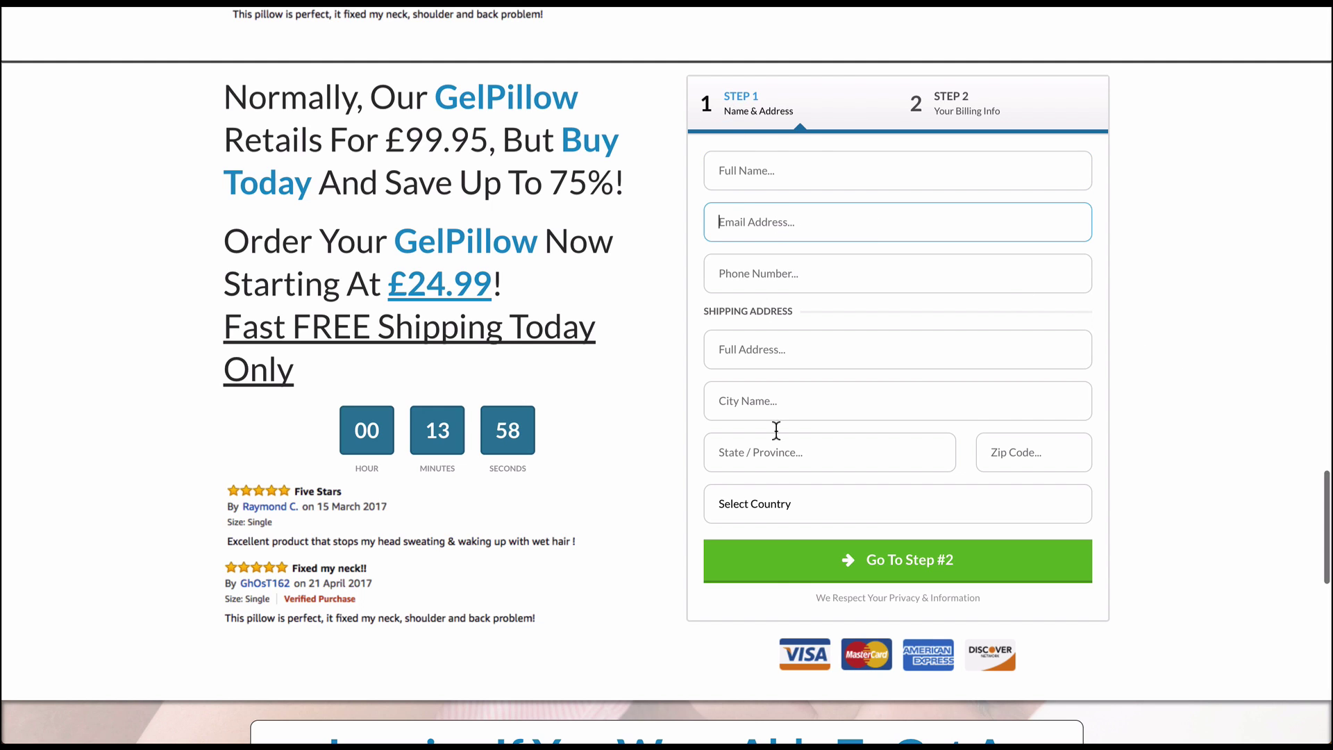
click(951, 102)
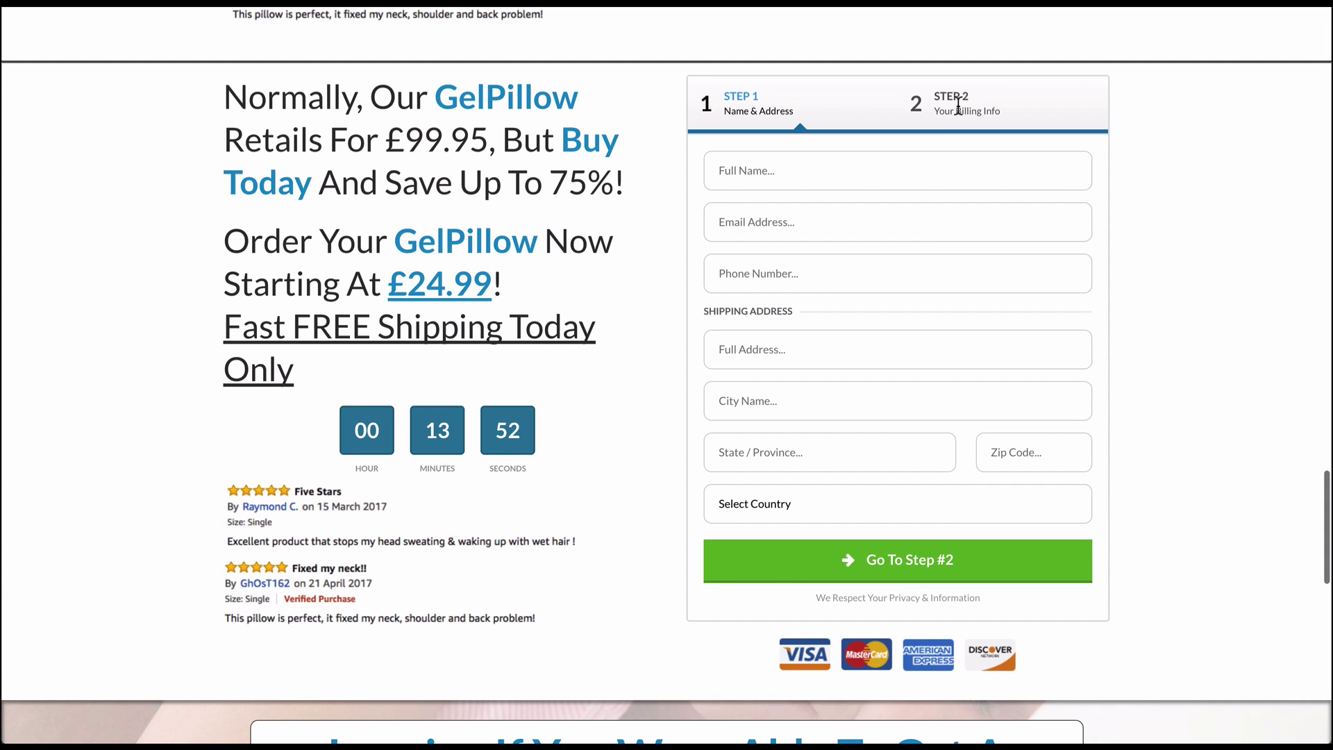
scroll(1193, 255, down, 9)
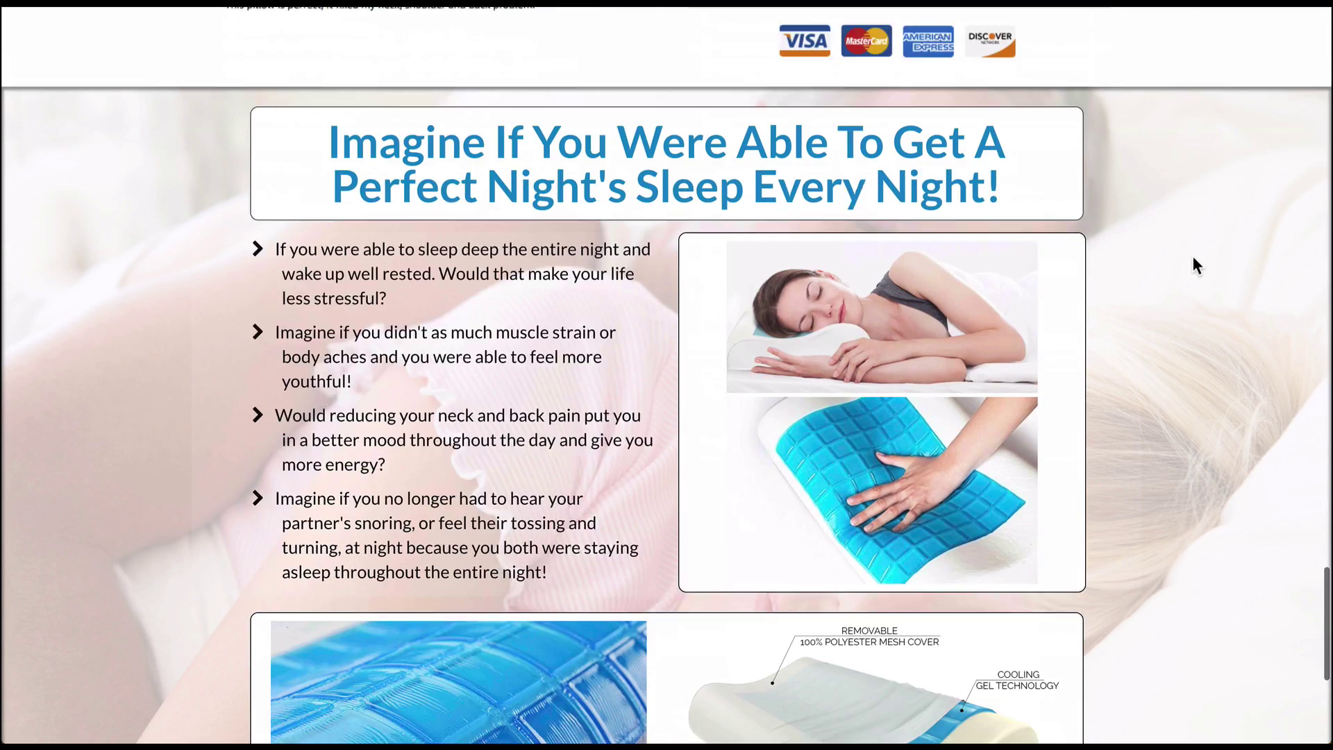
Highlight and clear the two-line 'Imagine If You Were Able To…' heading
scroll(1193, 256, down, 2)
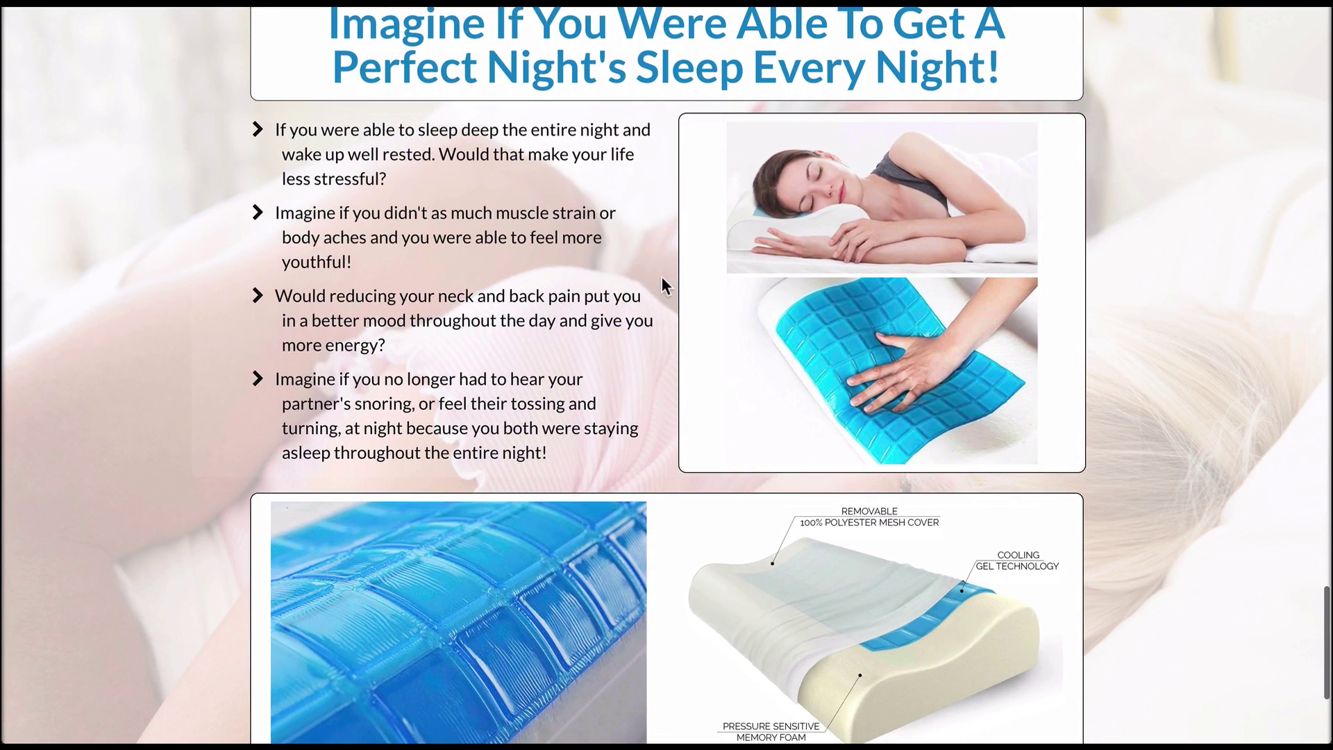
scroll(661, 277, up, 1)
double_click(336, 77)
drag(564, 86, 1010, 119)
click(1008, 119)
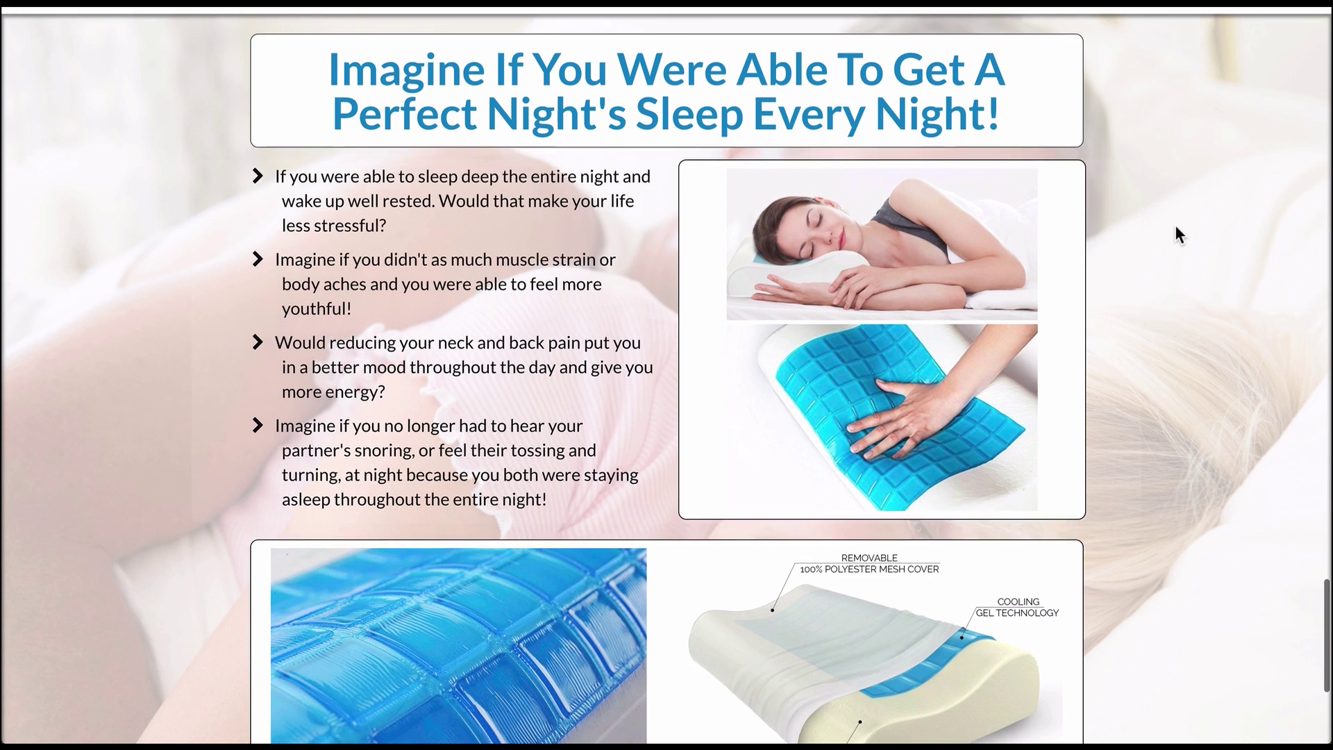
Highlight the benefit bullets, view the footer, then scroll back to the order form and countdown timer
scroll(1177, 229, down, 1)
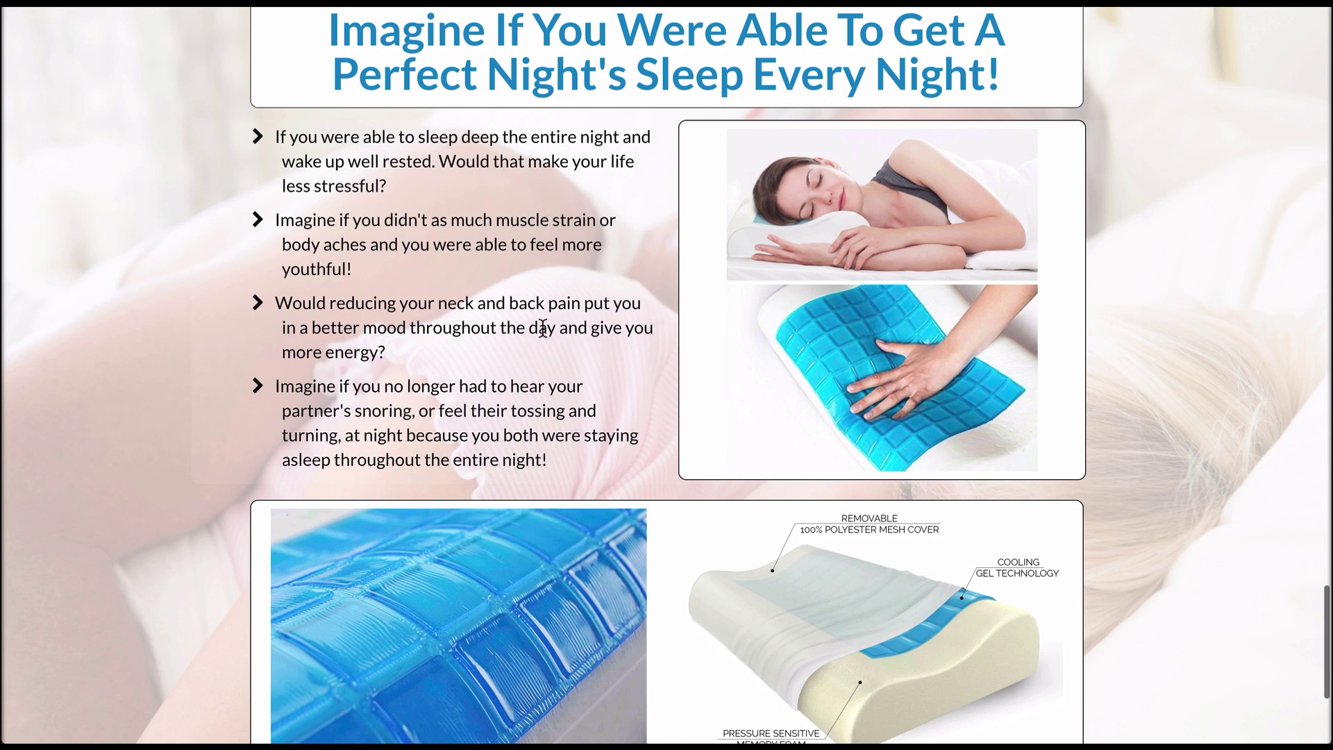
drag(562, 464, 361, 189)
click(360, 189)
scroll(197, 301, down, 4)
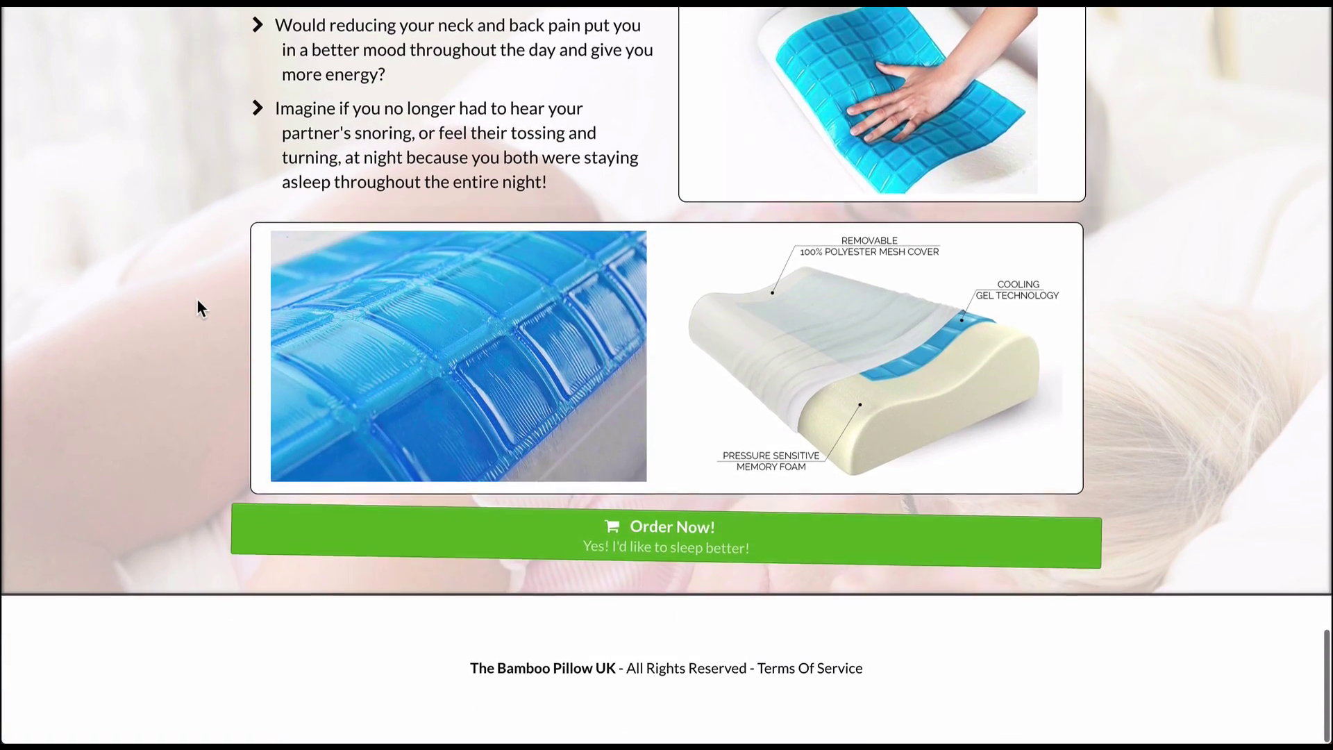
scroll(198, 301, up, 6)
scroll(198, 305, up, 8)
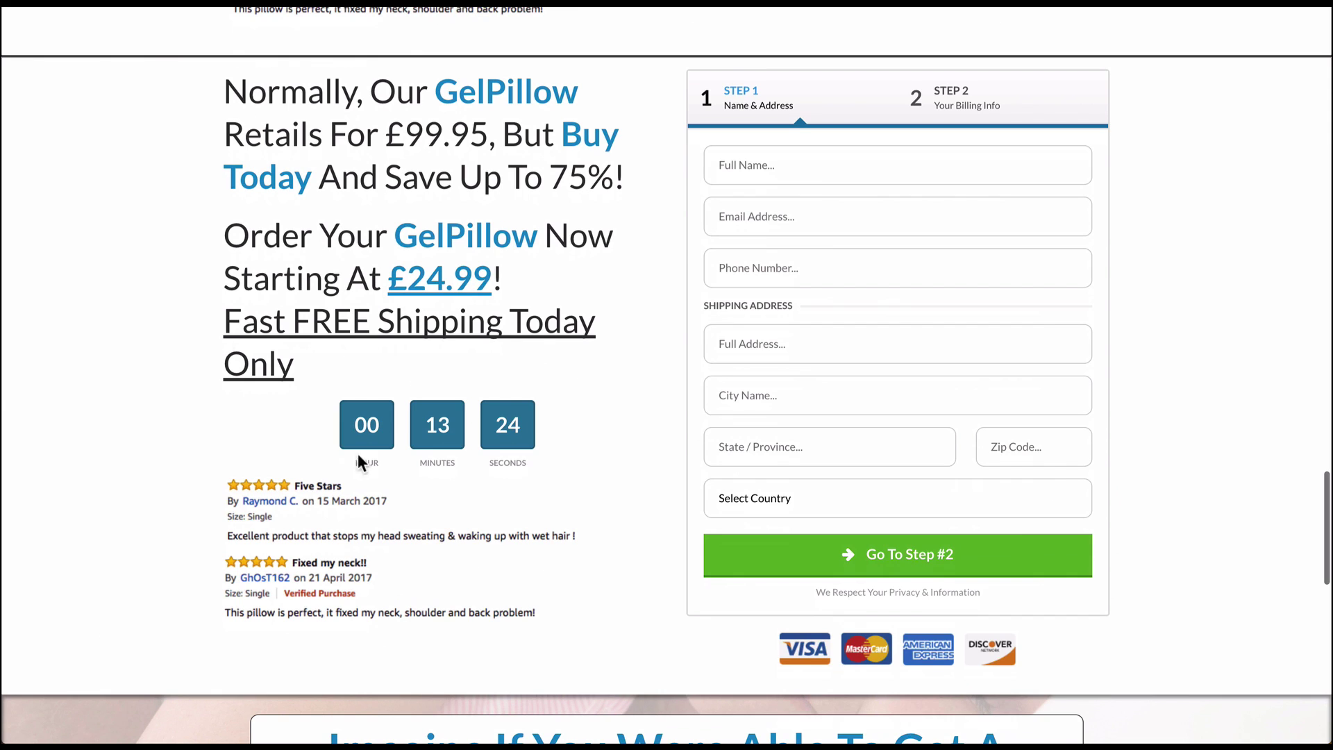
Drag the payment-card logos image without effect, then scroll up to the page headline
drag(917, 651, 743, 639)
drag(921, 651, 1136, 470)
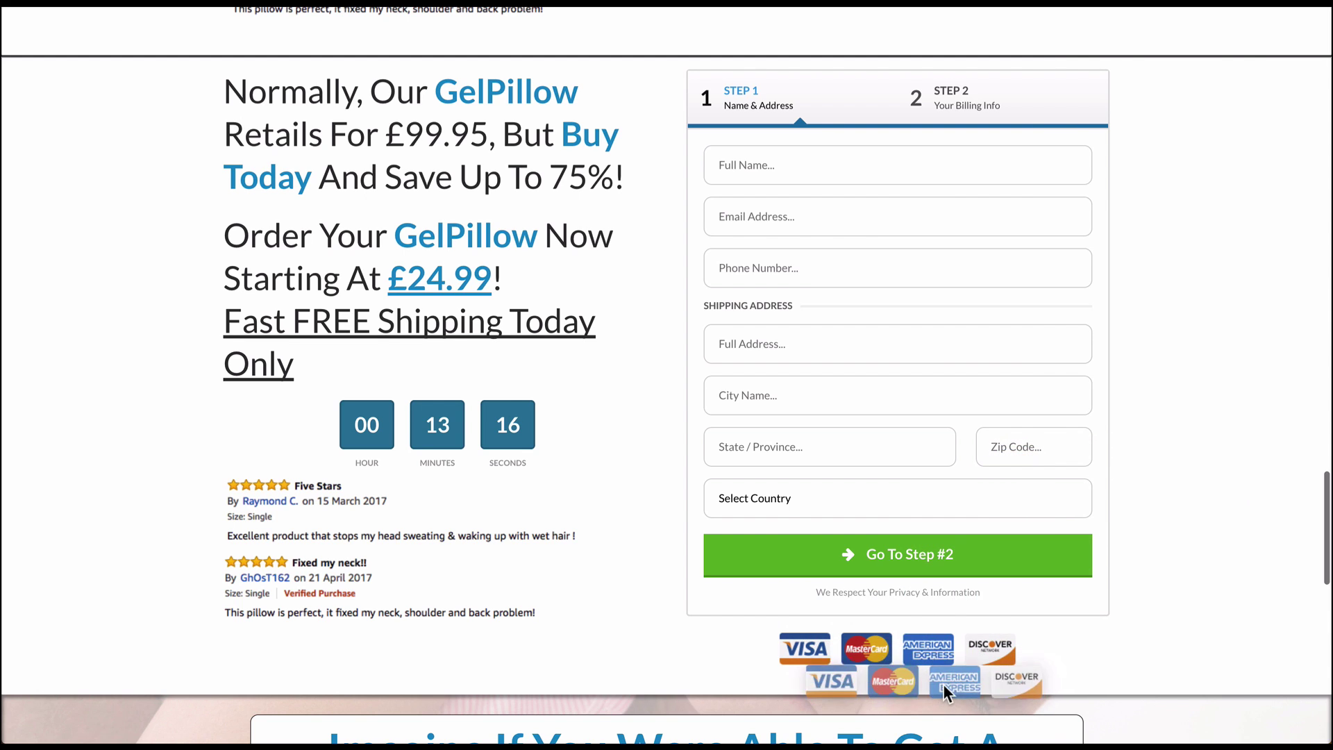
drag(923, 657, 1157, 495)
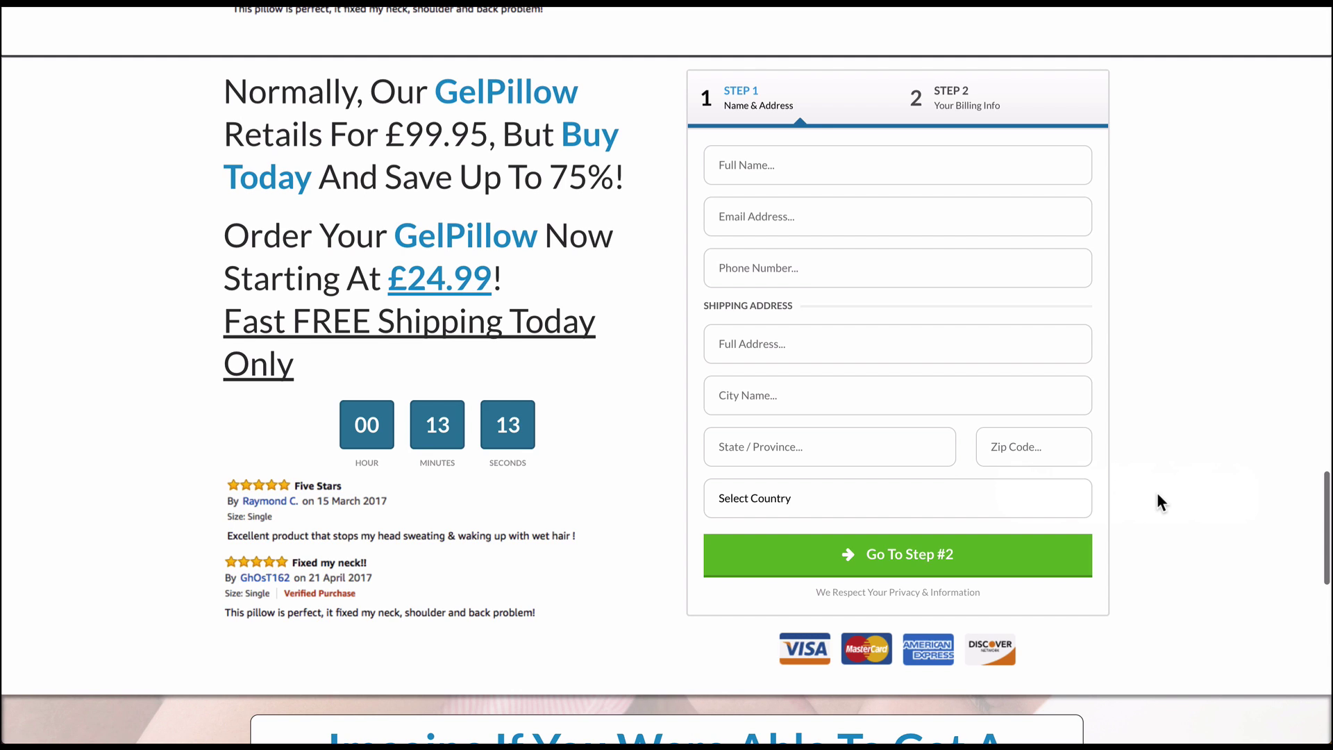
drag(866, 652, 1078, 455)
drag(919, 650, 1060, 462)
scroll(1060, 463, up, 15)
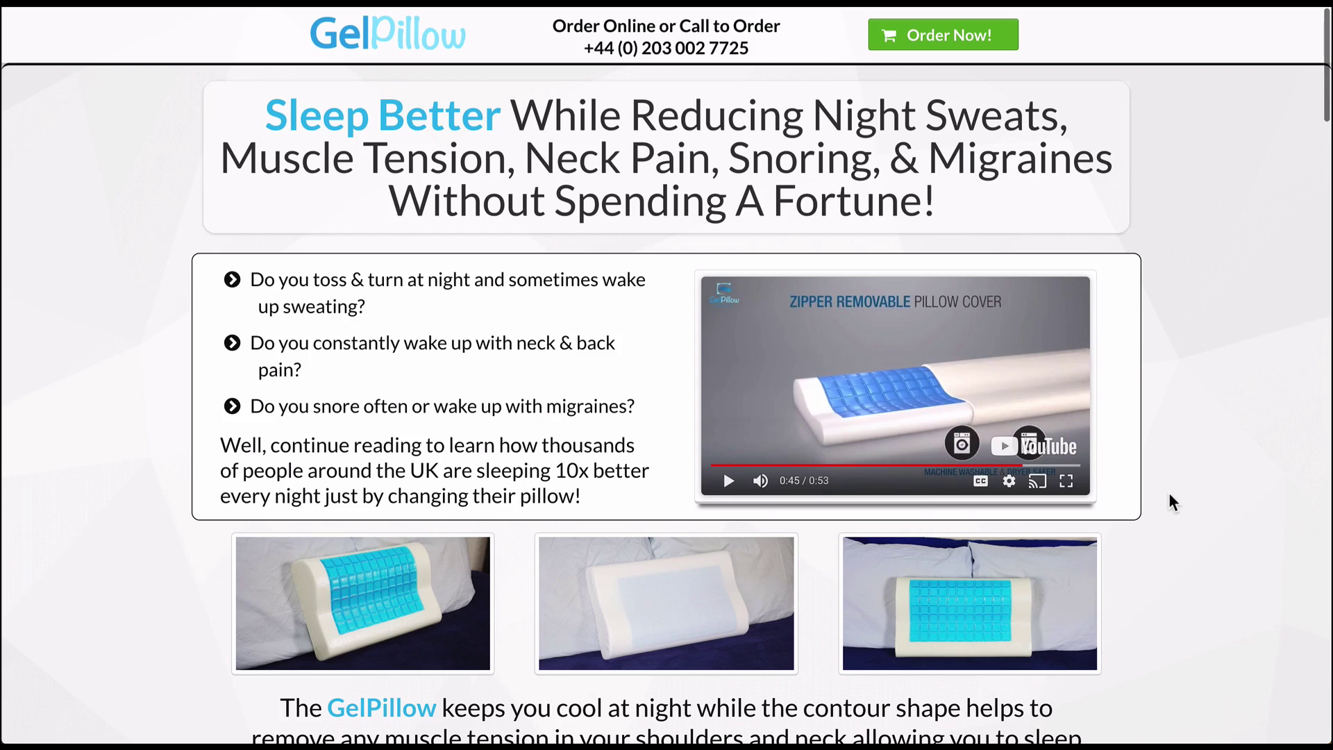
click(931, 42)
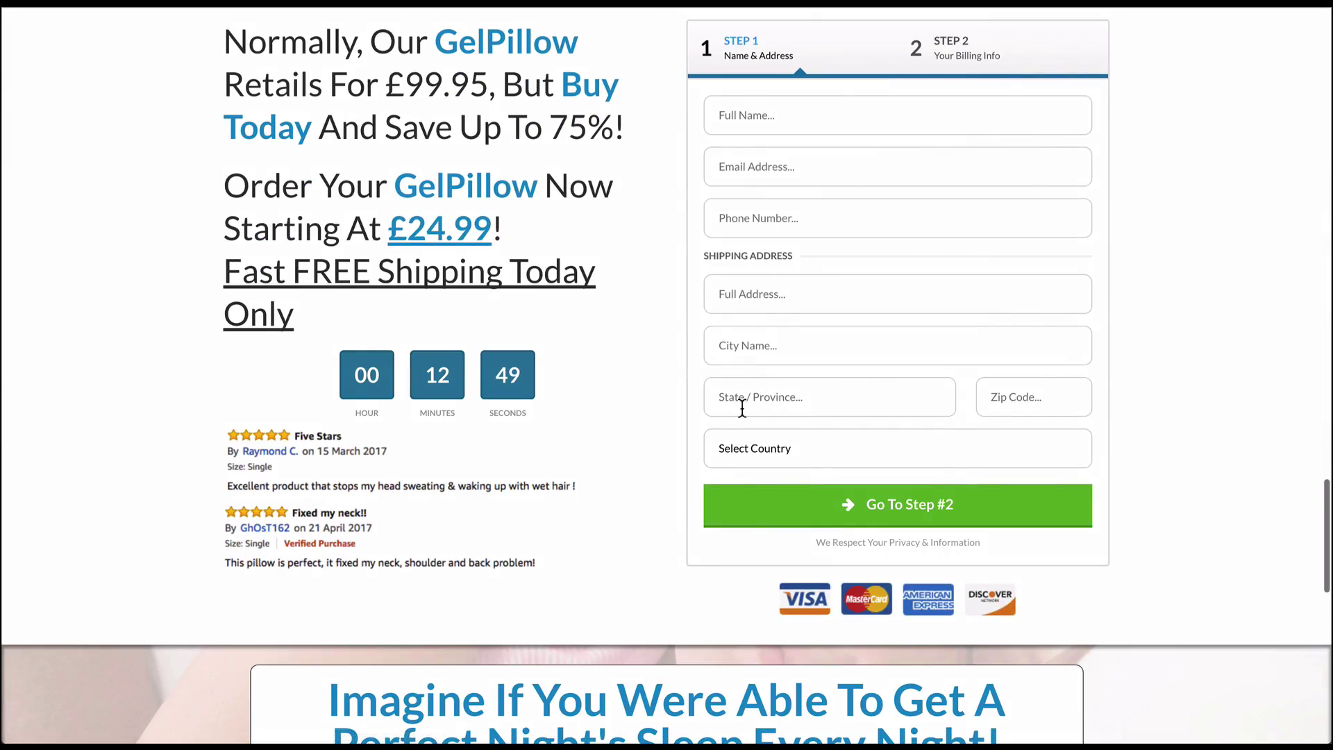
scroll(743, 409, down, 10)
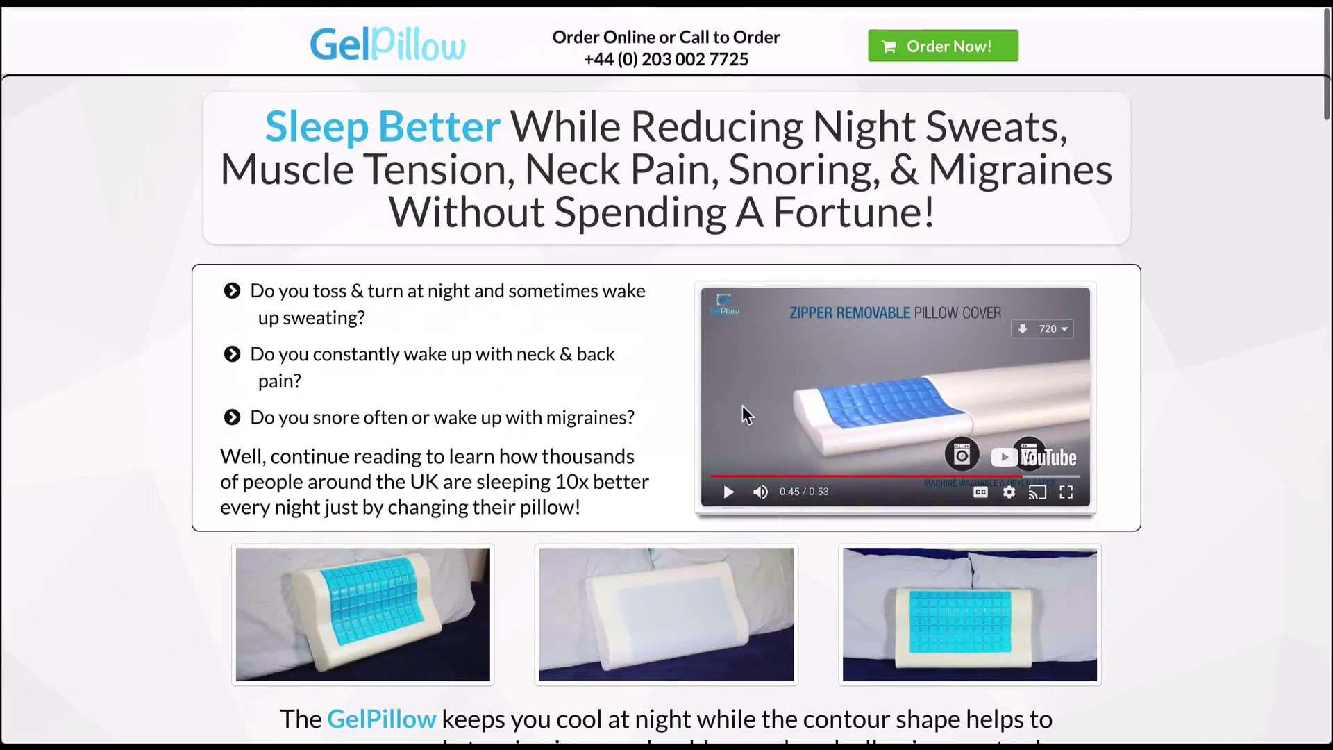
scroll(744, 410, down, 7)
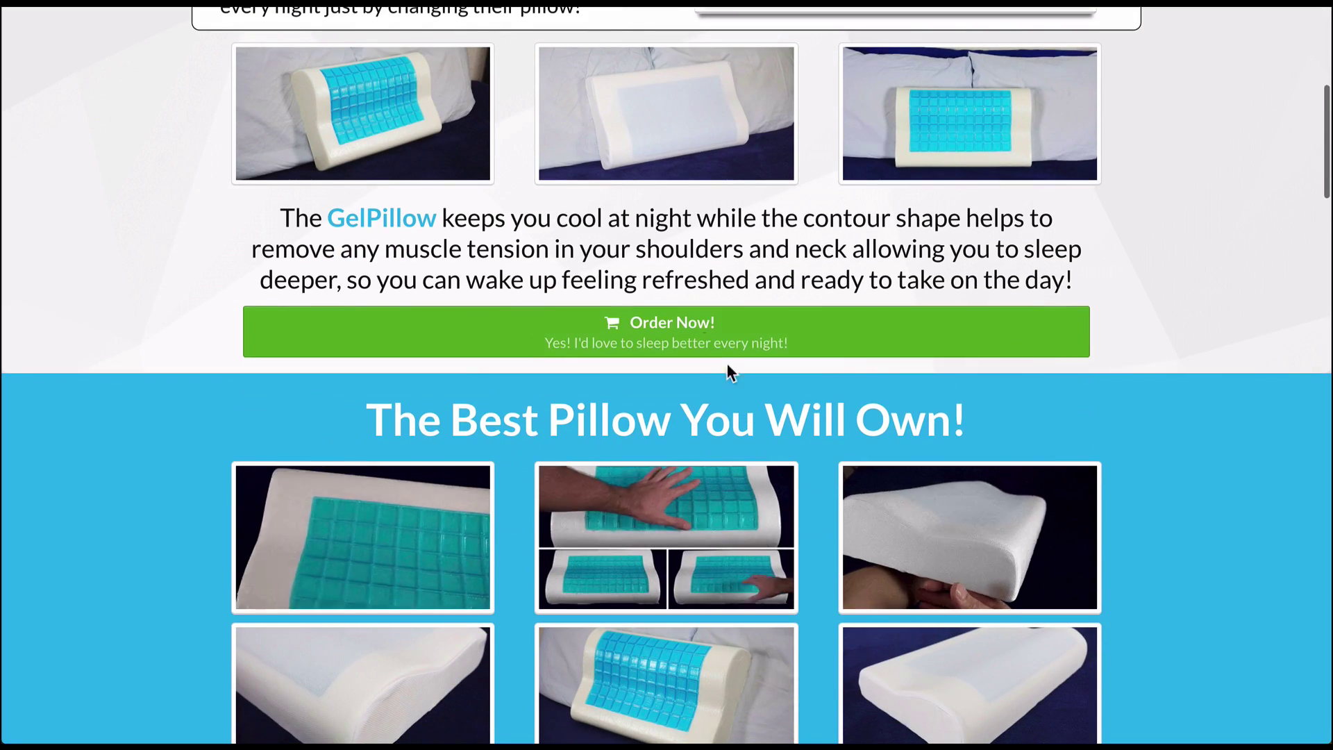
scroll(607, 327, down, 7)
scroll(706, 283, up, 4)
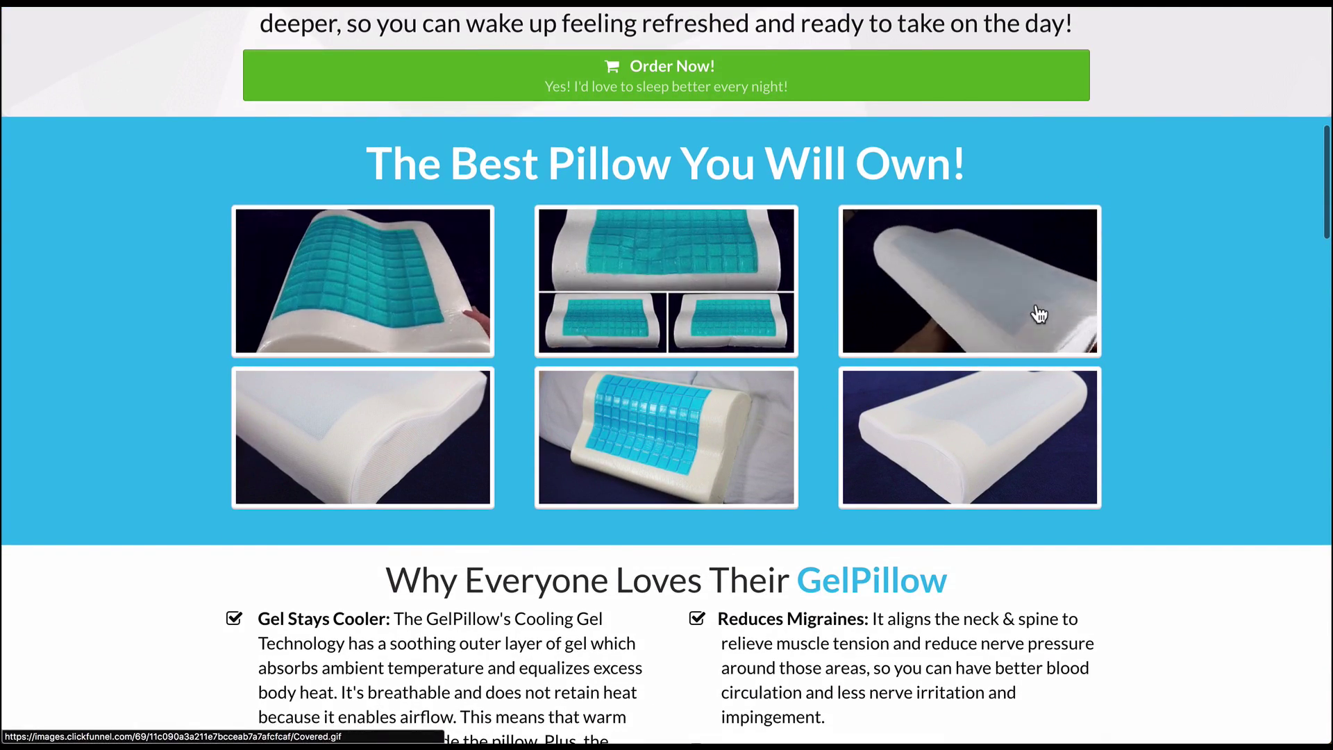
scroll(1193, 434, down, 1)
scroll(1192, 434, up, 15)
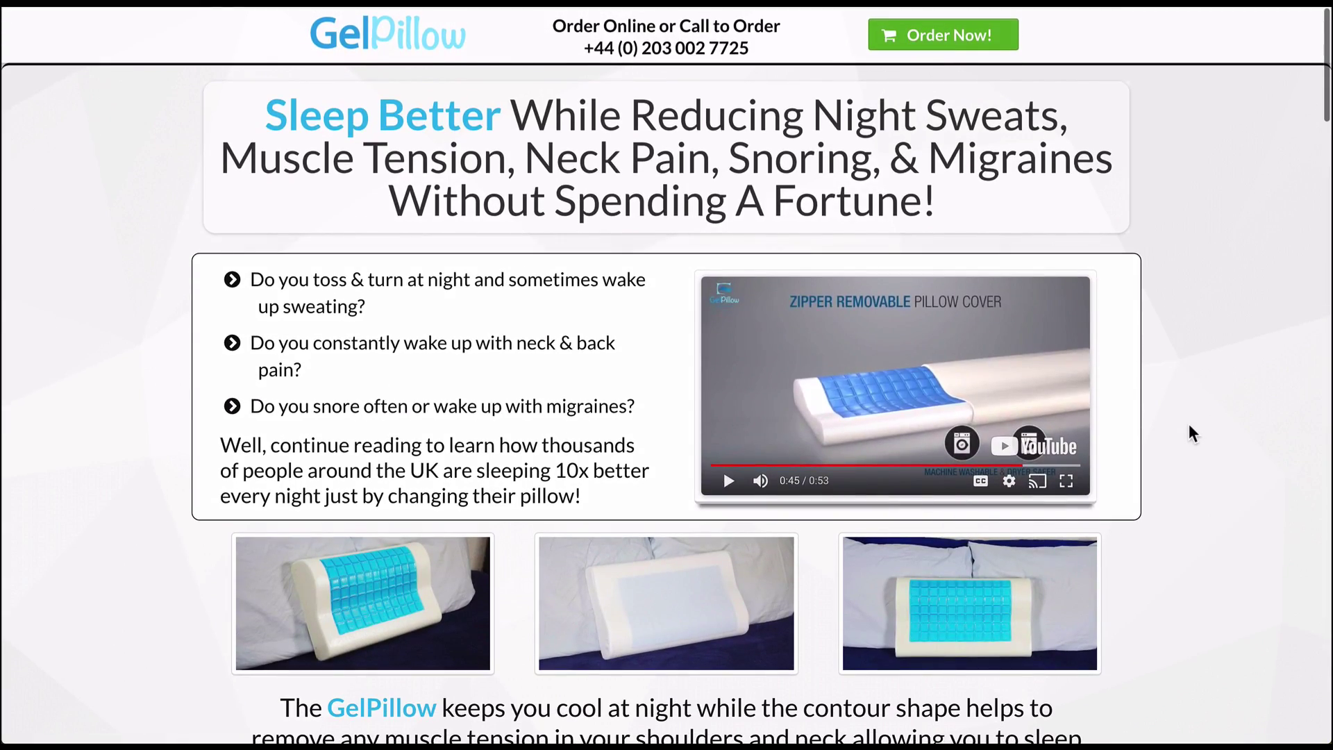